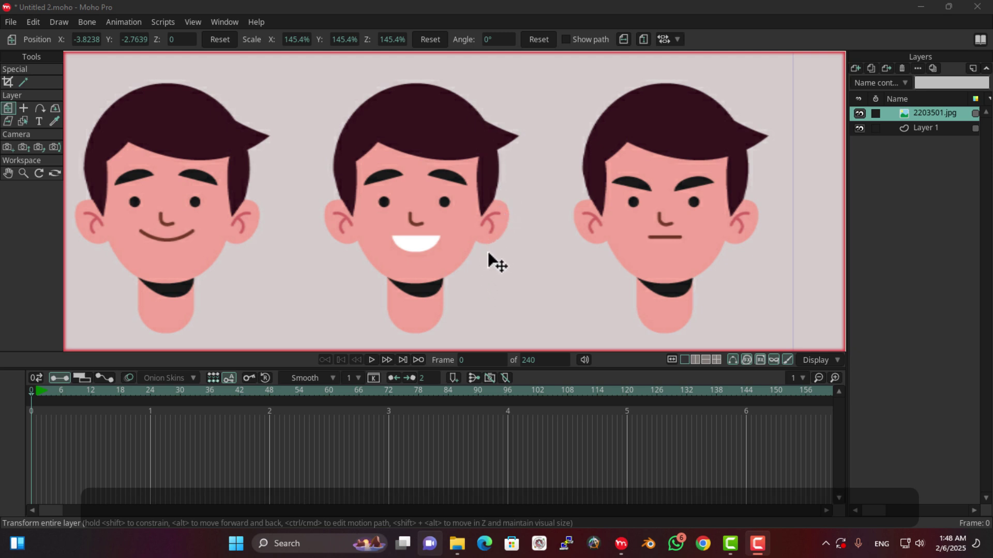
Step: Create a new vector layer above the reference image and name it "head"
click(855, 67)
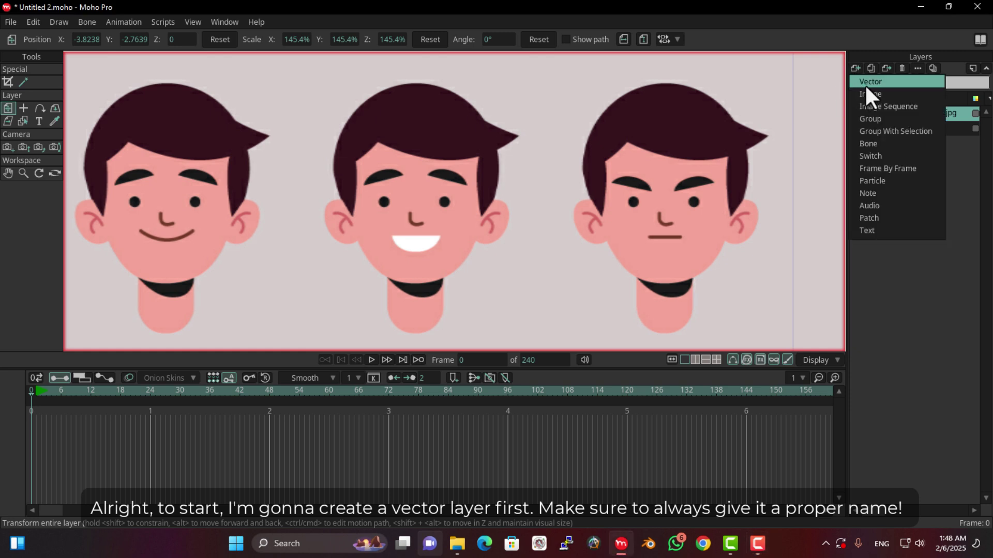
click(869, 83)
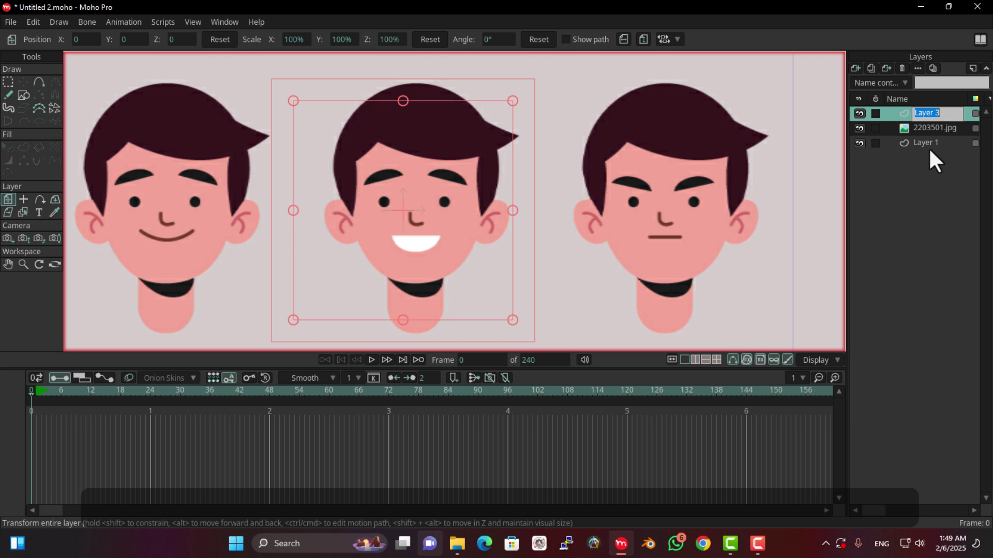
text(head)
key(Return)
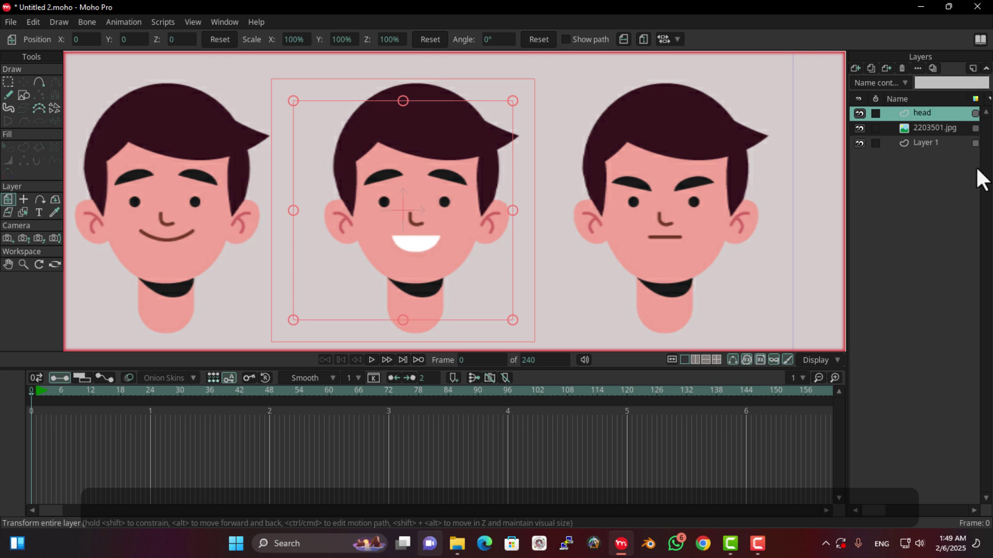
Step: Start the head outline with Add Point along the left cheek and temple of the middle smiling face
click(38, 82)
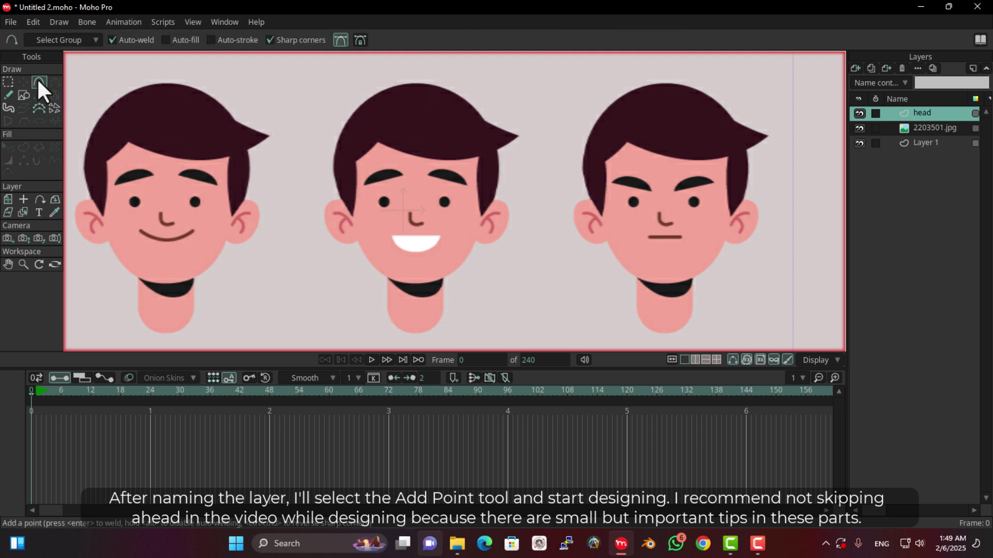
scroll(362, 250, up, 4)
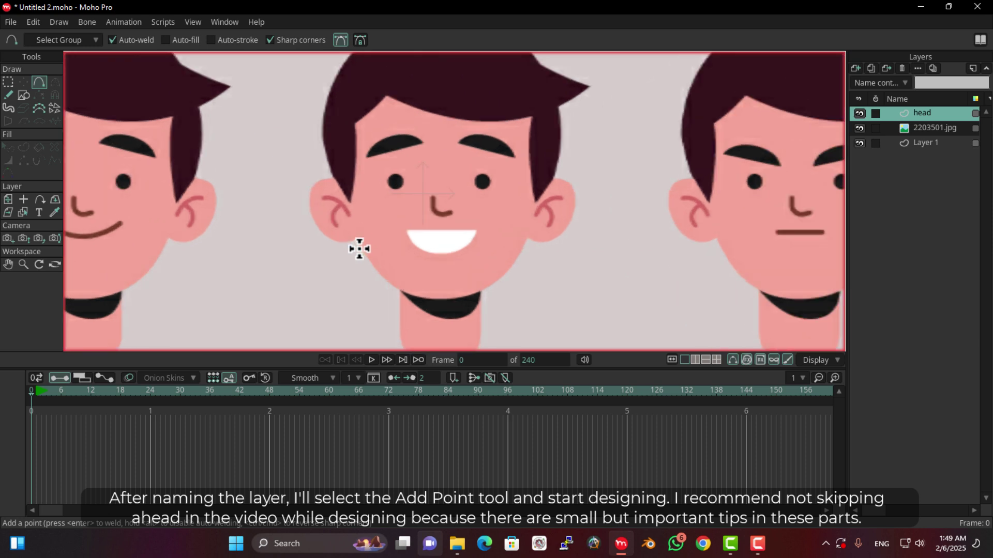
scroll(372, 327, up, 1)
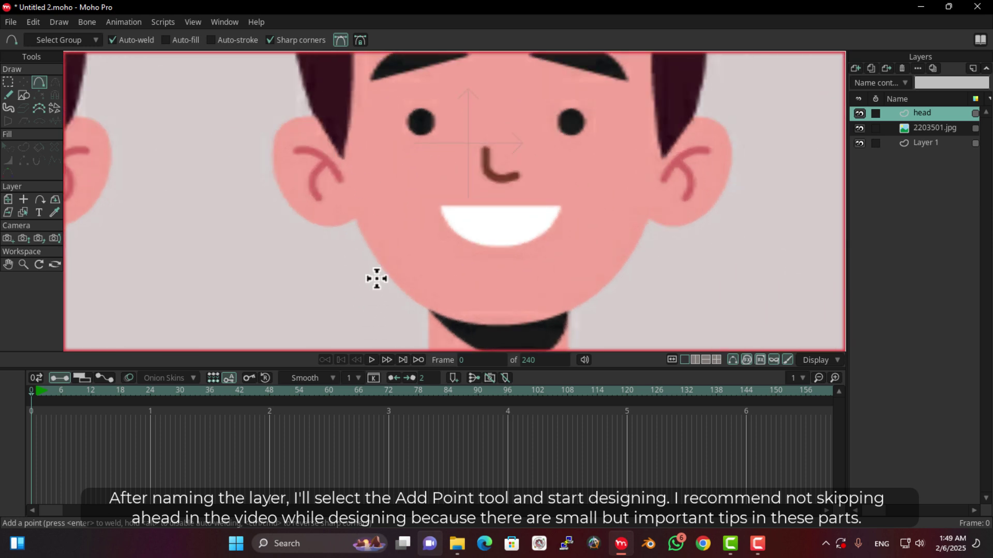
drag(354, 219, 338, 263)
click(346, 126)
scroll(341, 127, down, 1)
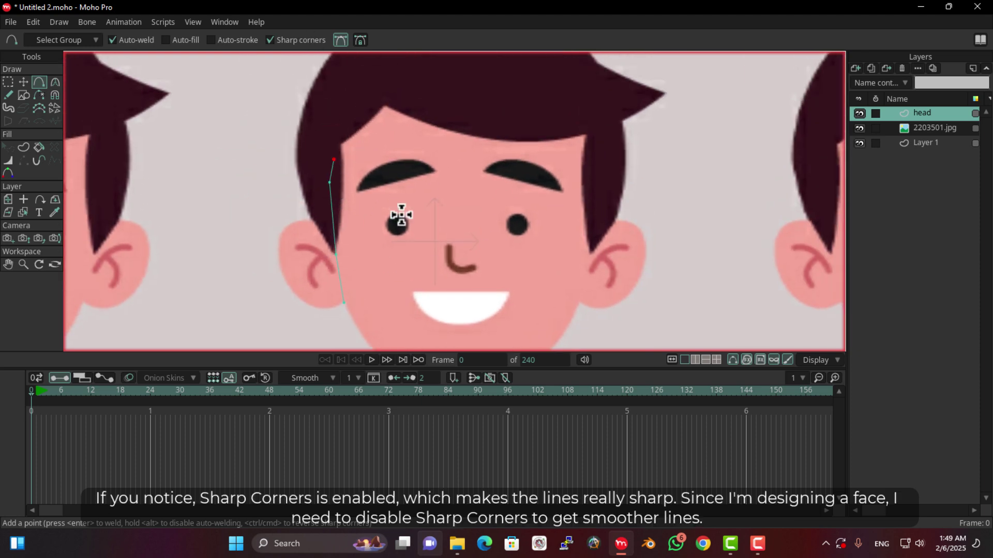
Step: Disable Sharp corners and trace the rest of the head outline across the forehead, right cheek and chin, closing it at the left cheek
click(269, 39)
drag(333, 160, 551, 344)
drag(552, 342, 624, 202)
drag(623, 203, 607, 226)
drag(606, 226, 531, 247)
drag(531, 248, 416, 162)
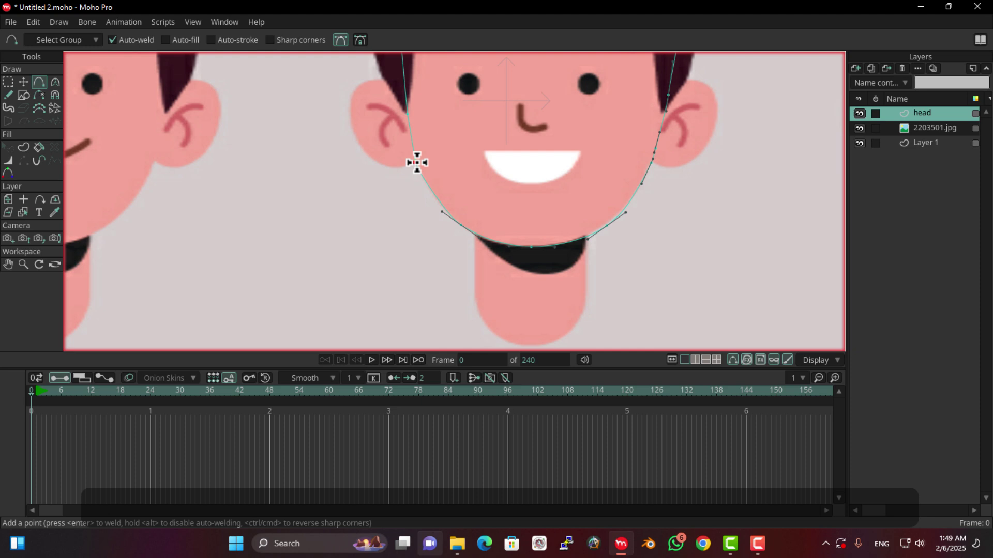
Step: Smooth the sharp points on the head outline's left side with the Curvature tool, to about 0.39 at the cheek and 0.37 at the temple
click(23, 82)
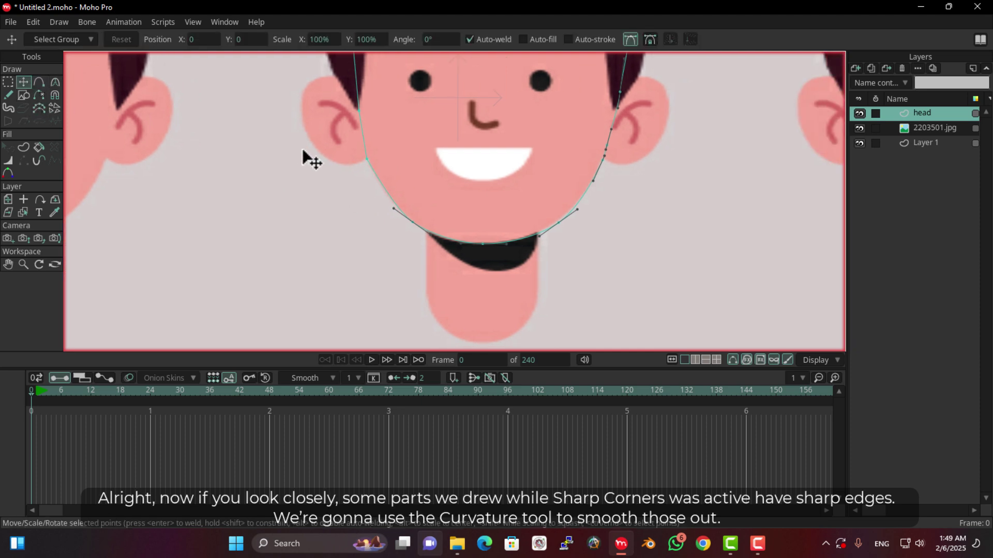
click(364, 159)
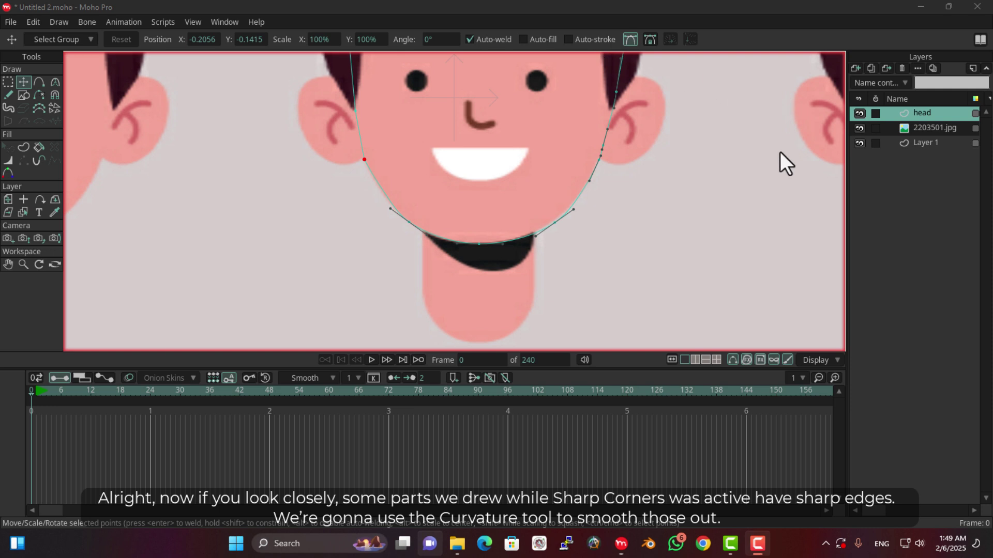
click(55, 82)
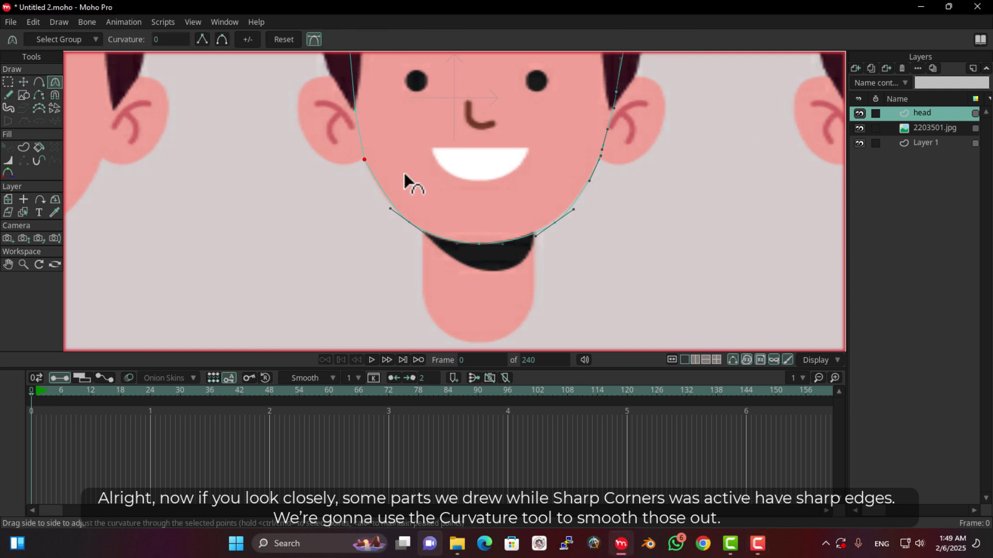
drag(672, 152, 71, 116)
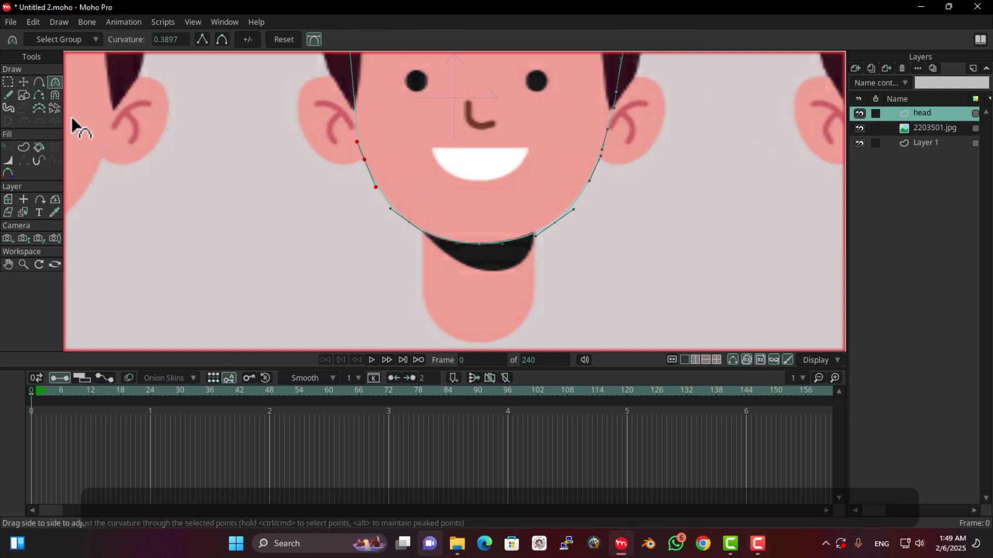
drag(335, 106, 311, 260)
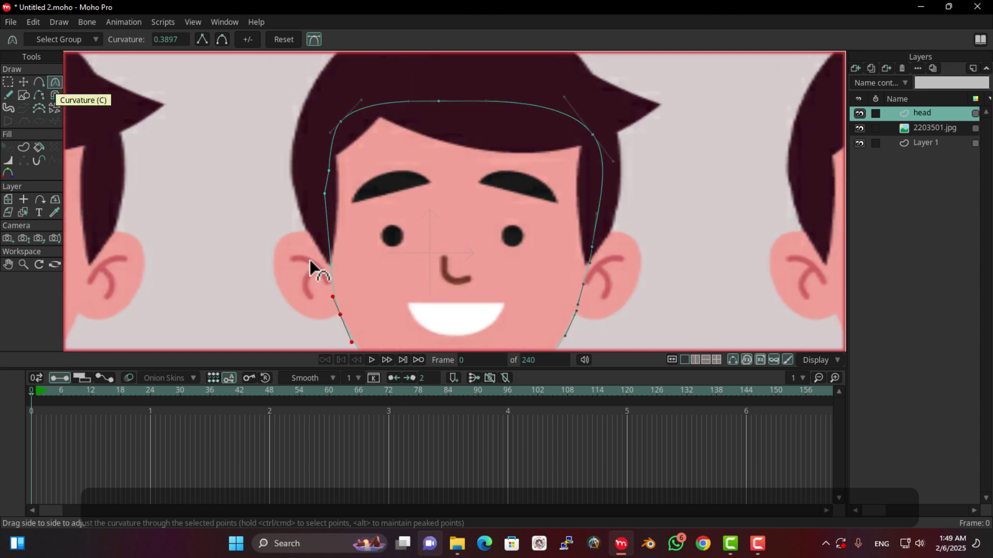
drag(325, 193, 622, 188)
click(328, 169)
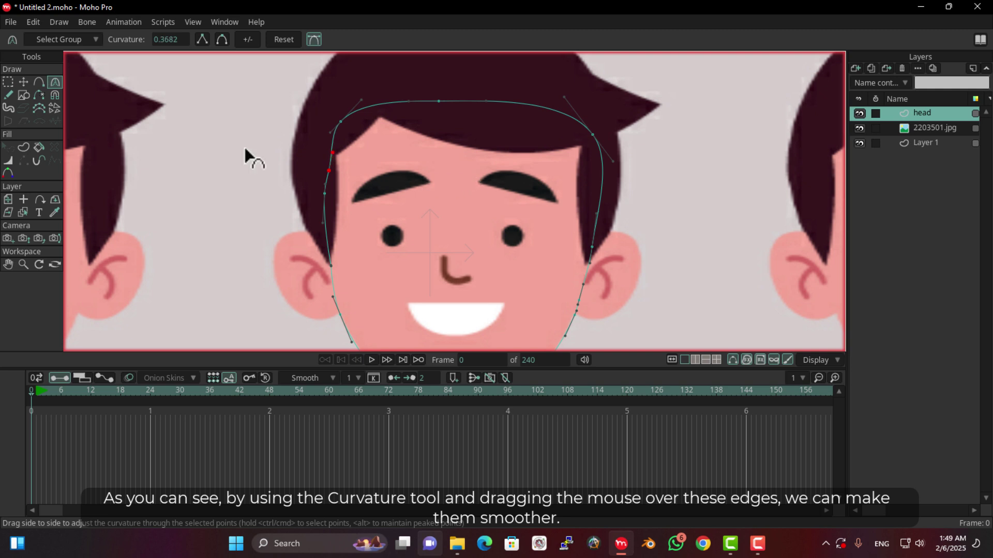
Step: Reposition the outline points at the left temple, beside the left ear and along both sides of the jaw with Transform Points to match the reference
click(26, 83)
mouse_move(329, 173)
mouse_down()
mouse_move(326, 187)
mouse_move(324, 164)
mouse_move(330, 182)
mouse_up()
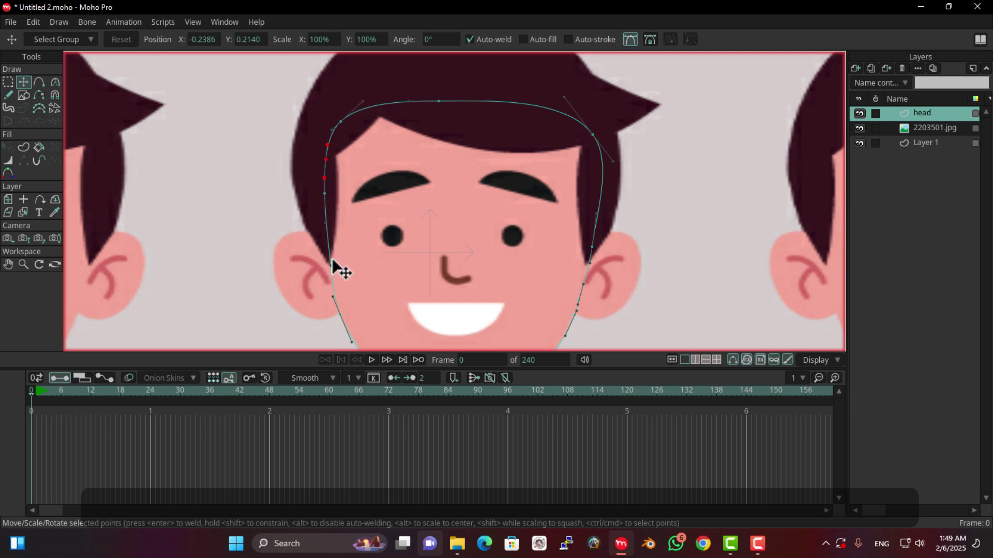
scroll(332, 266, up, 3)
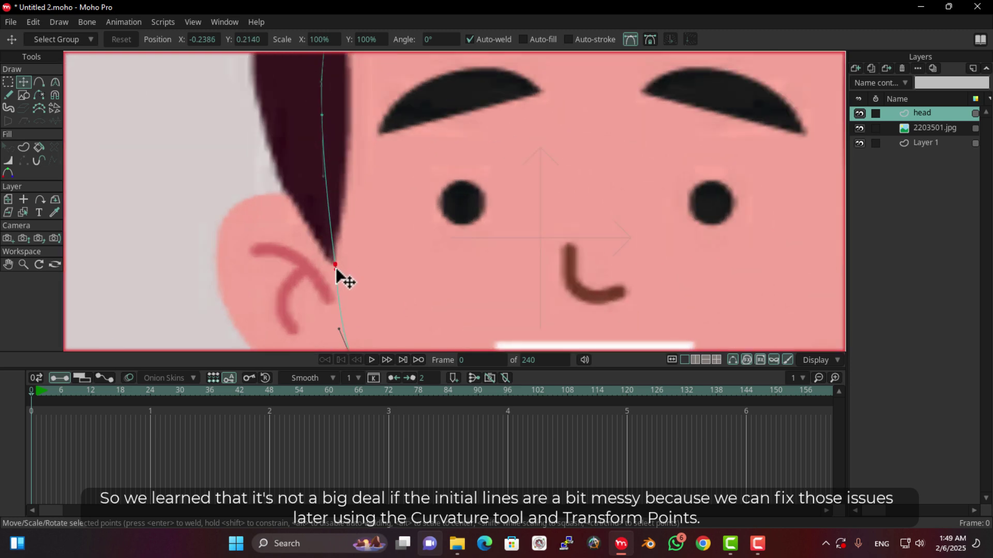
mouse_move(336, 259)
mouse_down()
mouse_move(339, 238)
mouse_move(329, 267)
mouse_move(340, 242)
mouse_up()
scroll(333, 248, down, 3)
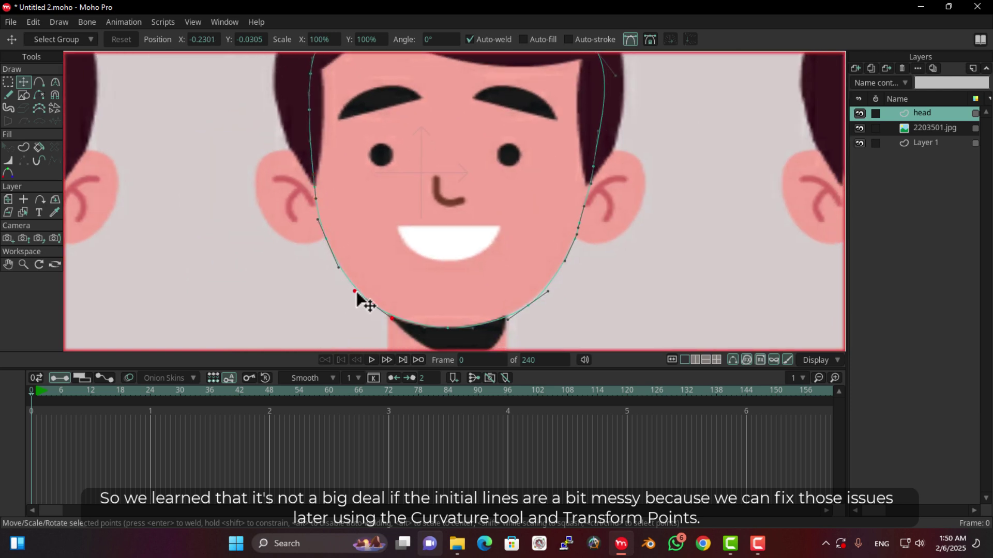
drag(413, 318, 538, 273)
scroll(543, 276, down, 3)
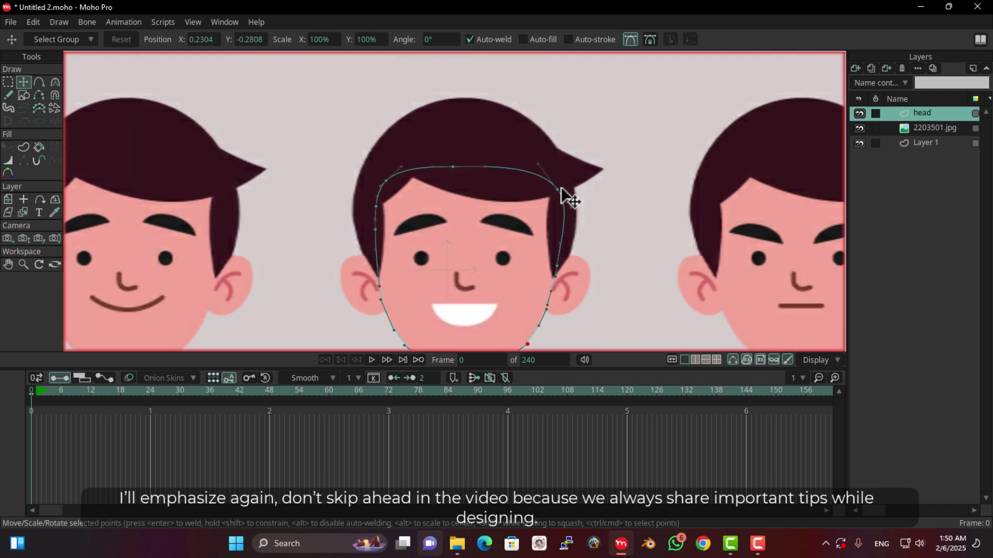
Step: Fine-tune the head outline's upper-right corner point beneath the hair and check the whole outline against the reference face
drag(554, 190, 552, 190)
scroll(538, 259, up, 3)
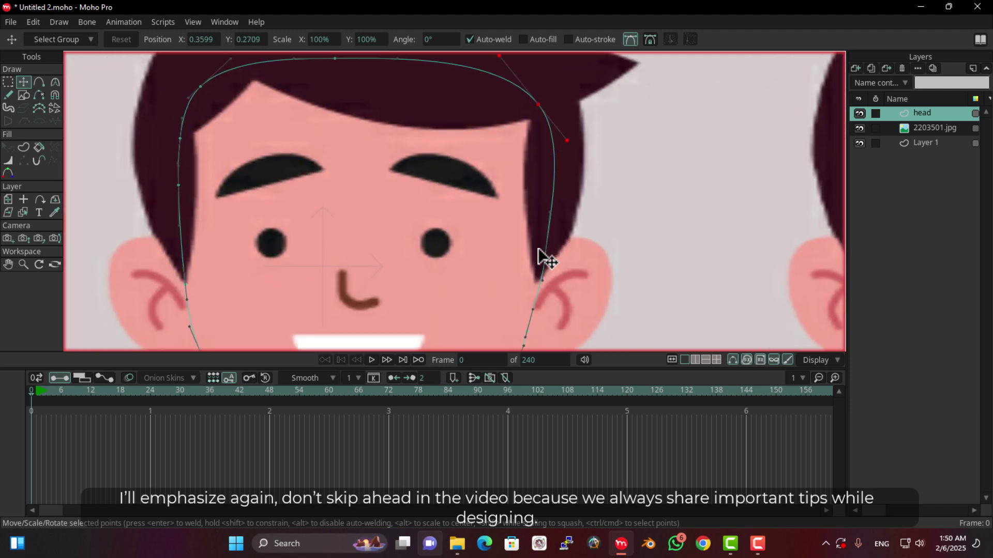
scroll(426, 252, down, 3)
scroll(426, 253, down, 2)
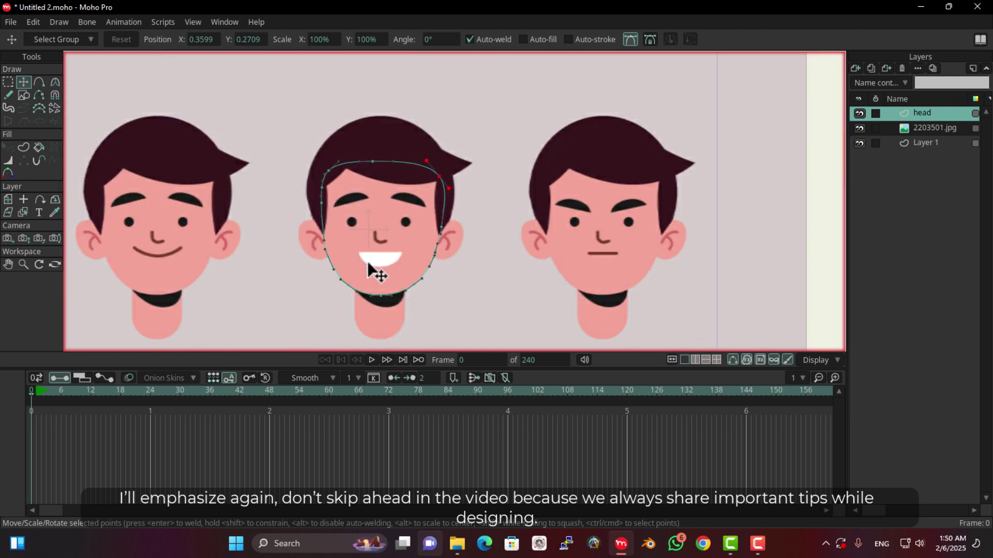
scroll(345, 246, up, 3)
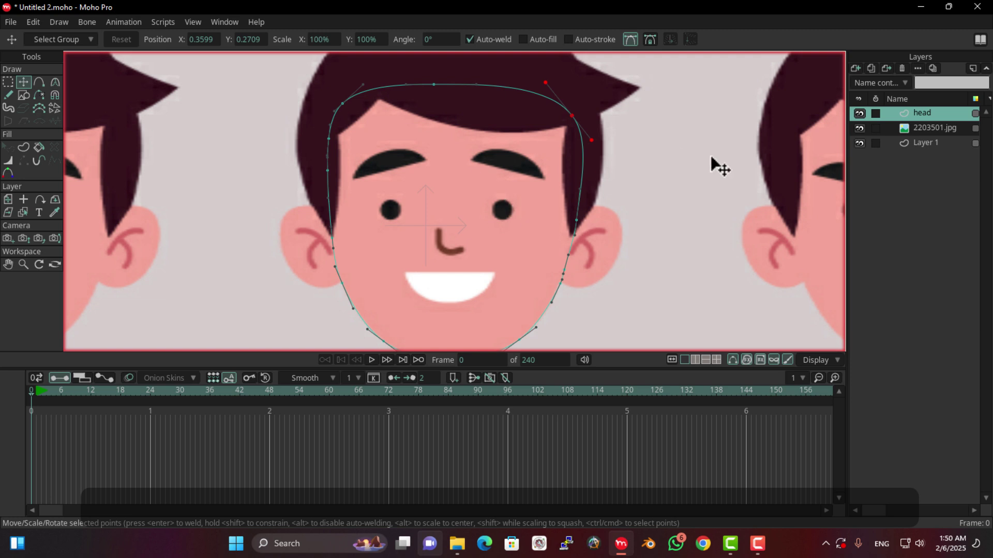
scroll(488, 201, down, 3)
drag(473, 204, 347, 155)
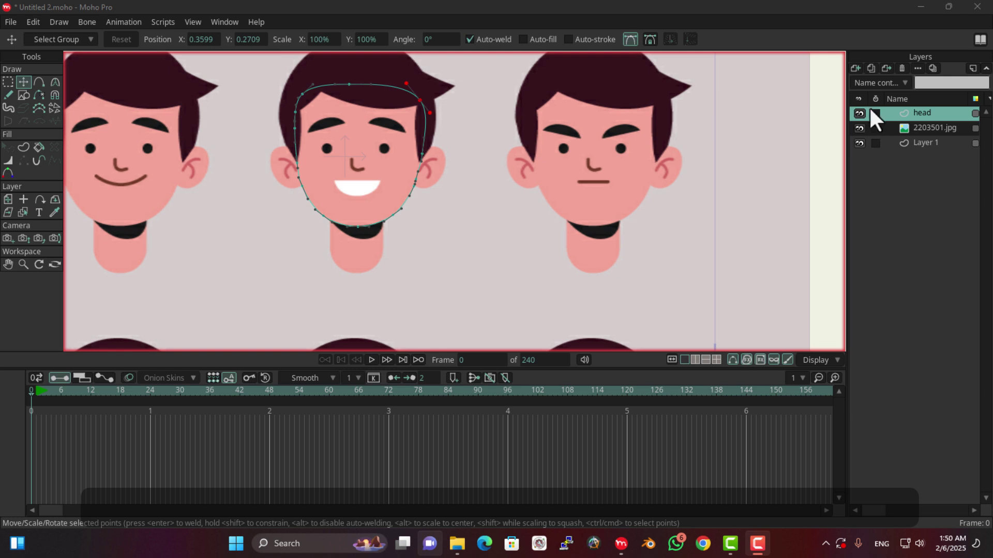
Step: Create a new vector layer above the head layer and name it "hair"
click(856, 69)
click(888, 145)
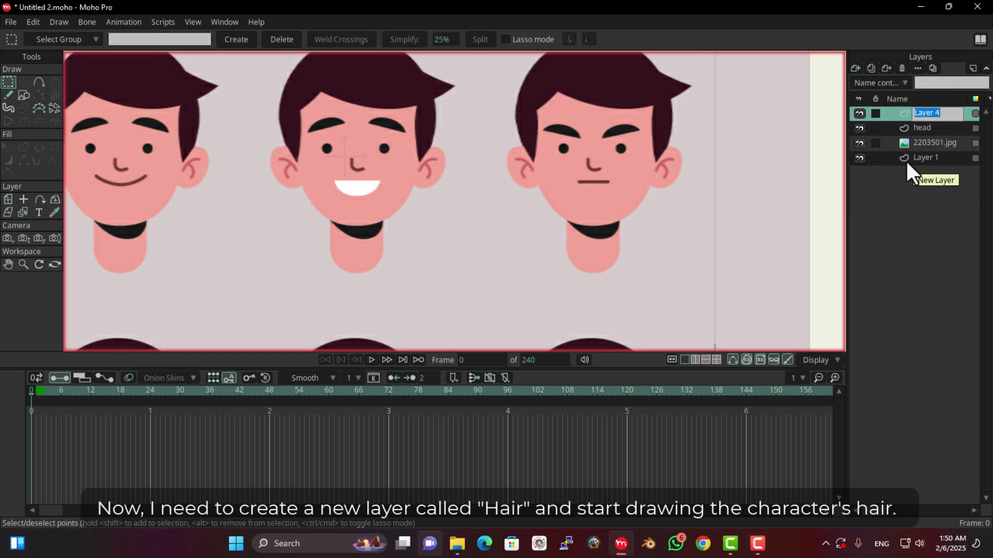
text(hair)
key(Return)
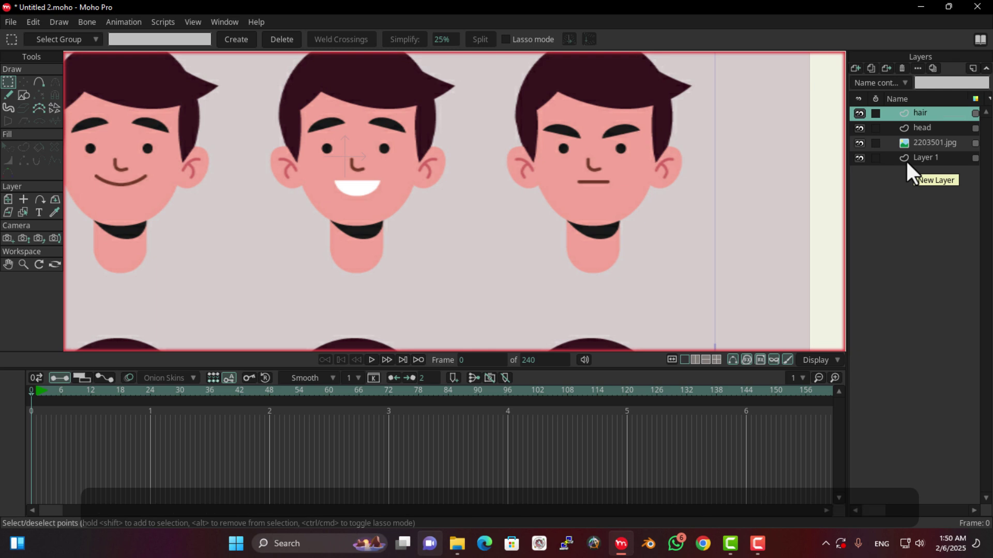
Step: Trace the middle character's hair as a closed outline with Add Point, starting and ending at the left sideburn tip
scroll(379, 170, up, 3)
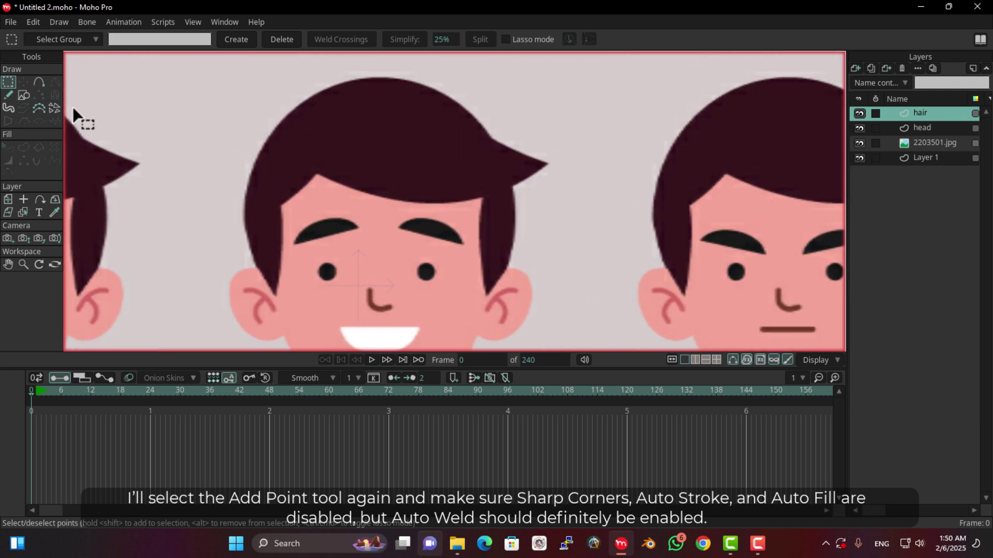
click(39, 83)
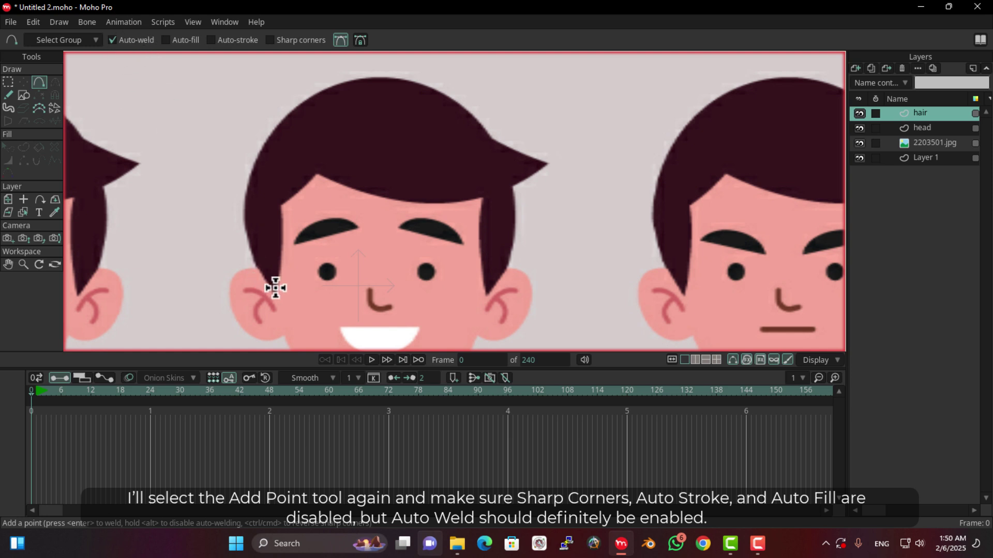
mouse_move(276, 296)
mouse_down()
mouse_move(286, 277)
mouse_move(281, 208)
mouse_move(317, 175)
mouse_move(392, 199)
mouse_move(482, 198)
mouse_move(487, 290)
mouse_move(515, 223)
mouse_move(512, 191)
mouse_move(549, 165)
mouse_move(414, 124)
mouse_move(385, 87)
mouse_move(392, 77)
mouse_move(381, 77)
mouse_move(259, 150)
mouse_move(249, 240)
mouse_move(271, 296)
mouse_up()
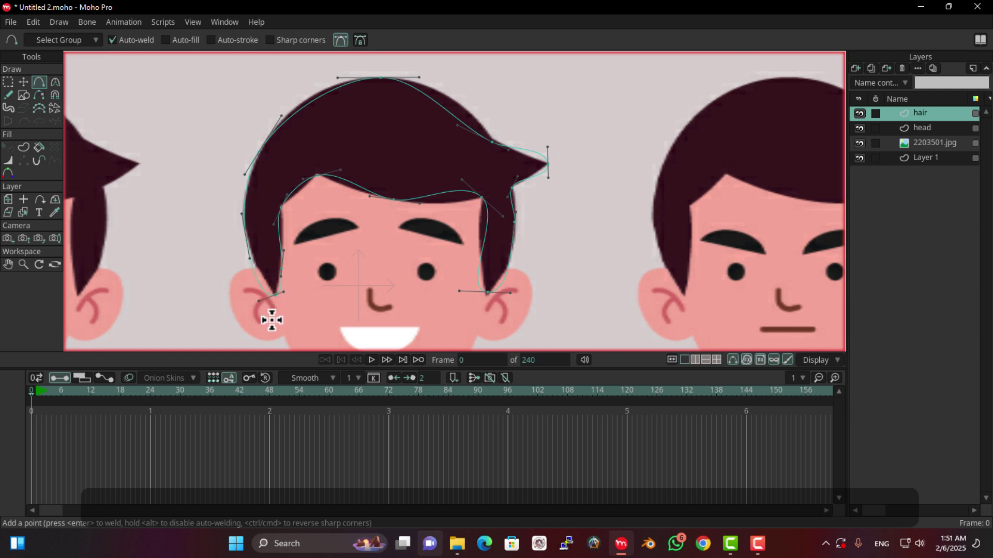
Step: Sharpen the left sideburn tip by moving its handles independently, and adjust the neighbouring points and handles to follow the sideburn's edges
click(23, 84)
scroll(256, 320, up, 1)
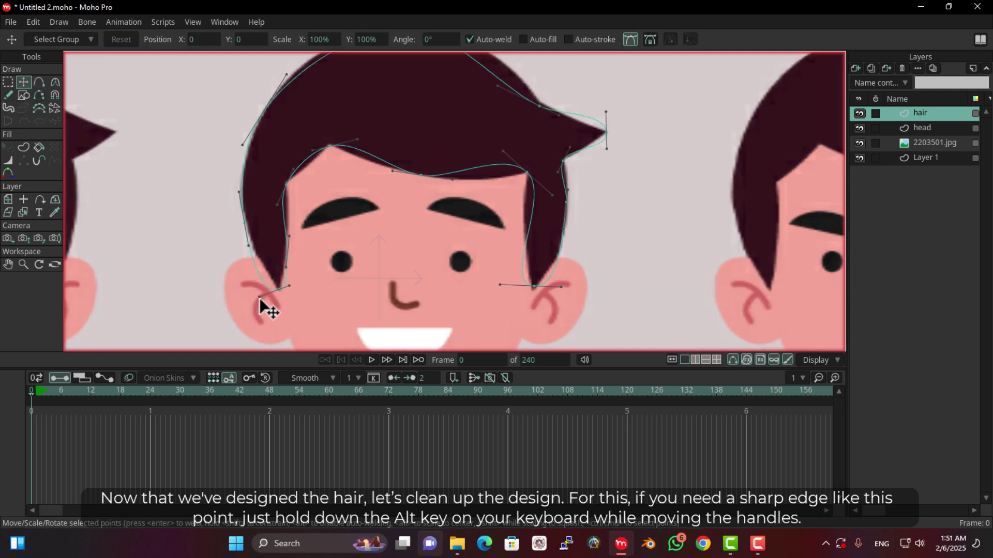
drag(259, 305, 304, 186)
scroll(294, 235, up, 5)
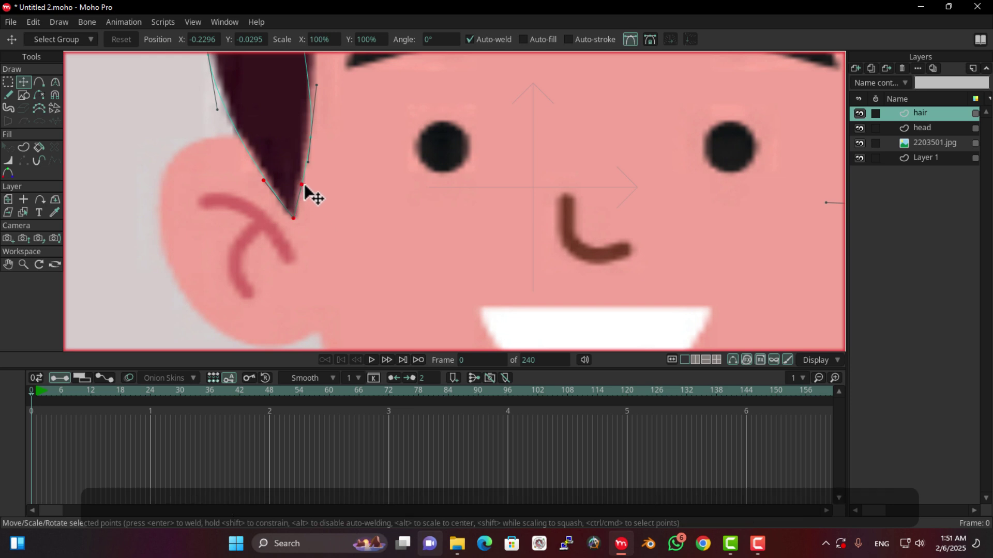
drag(313, 140, 308, 138)
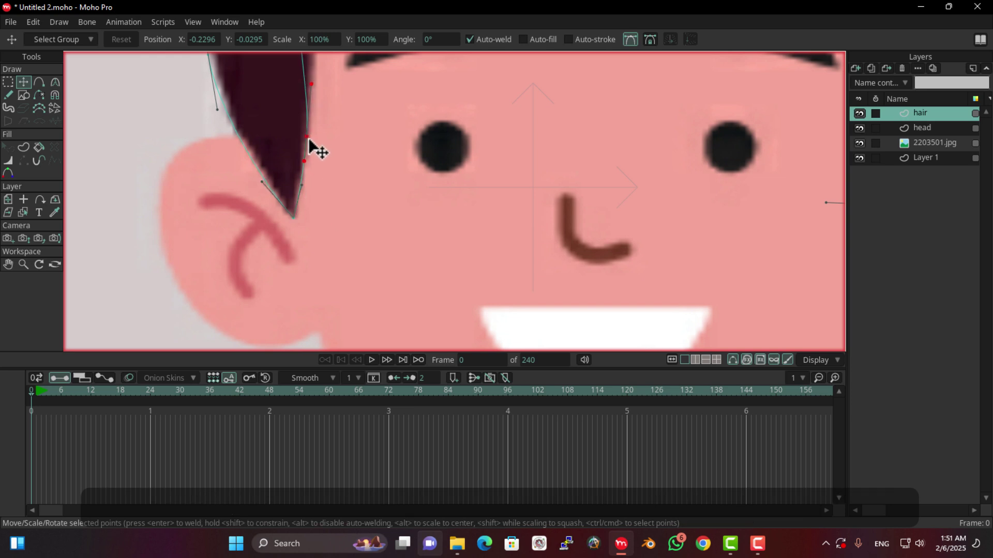
drag(231, 119, 258, 230)
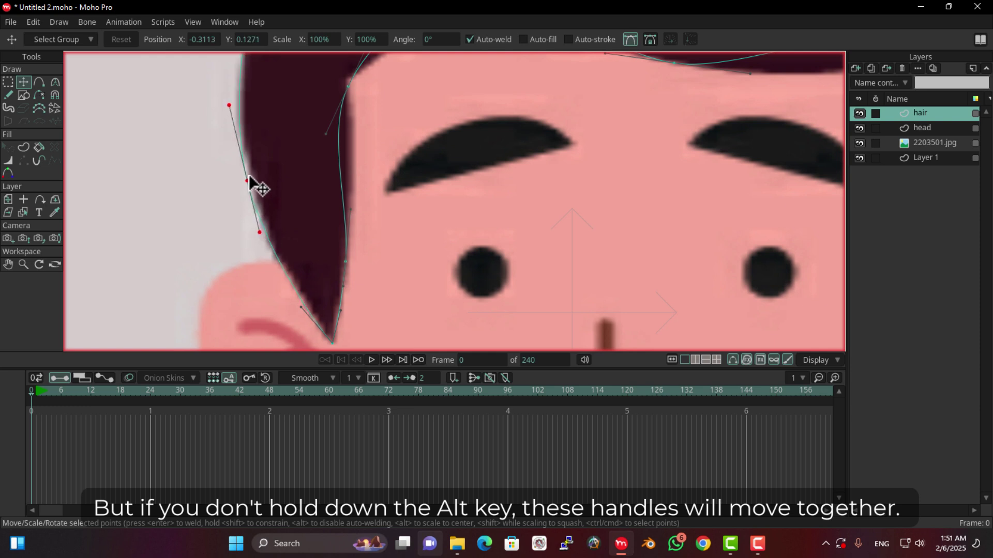
drag(247, 180, 284, 336)
Step: Adjust the handles of the hair outline's top point and continue fitting the curve toward the front tuft
scroll(284, 331, down, 2)
scroll(300, 279, up, 3)
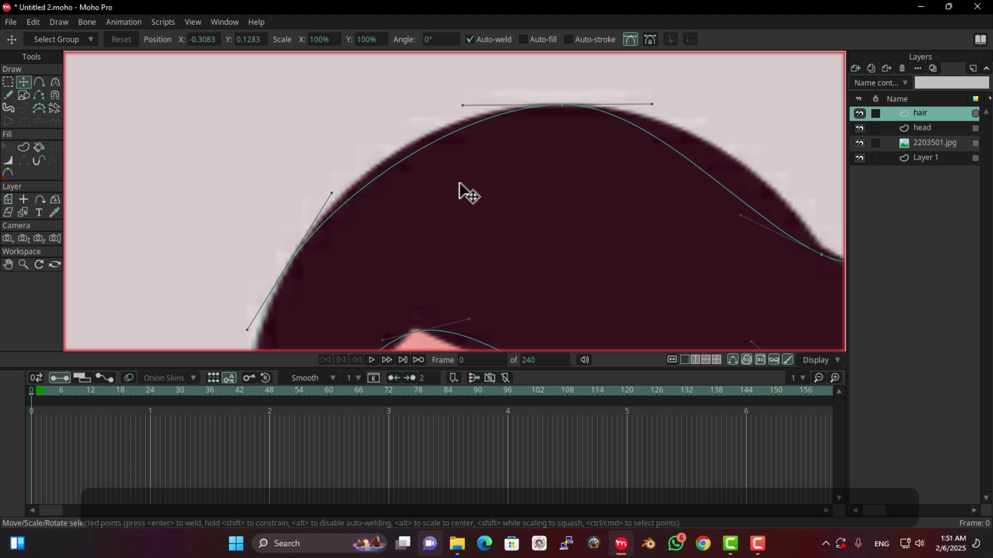
drag(462, 105, 404, 111)
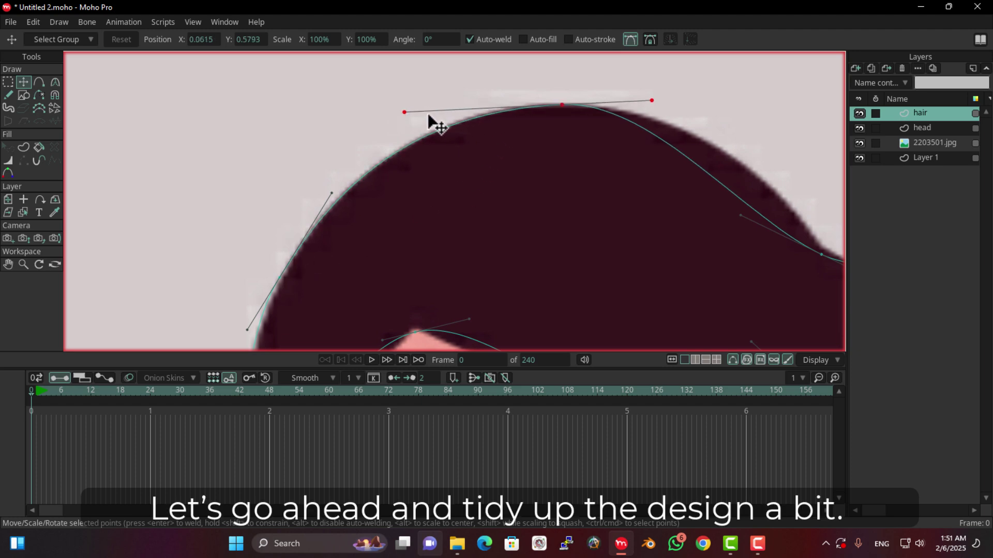
drag(562, 180, 476, 193)
scroll(476, 169, down, 3)
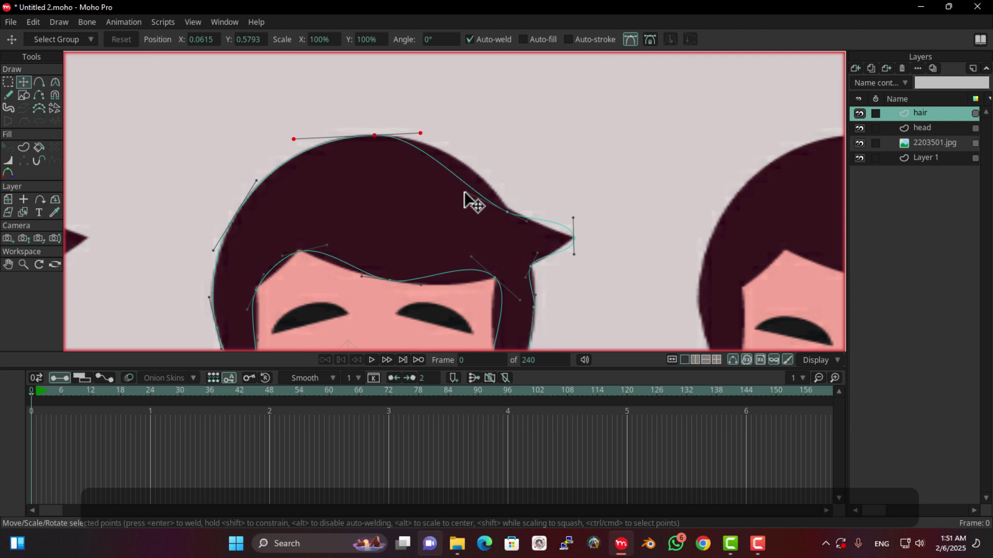
click(508, 212)
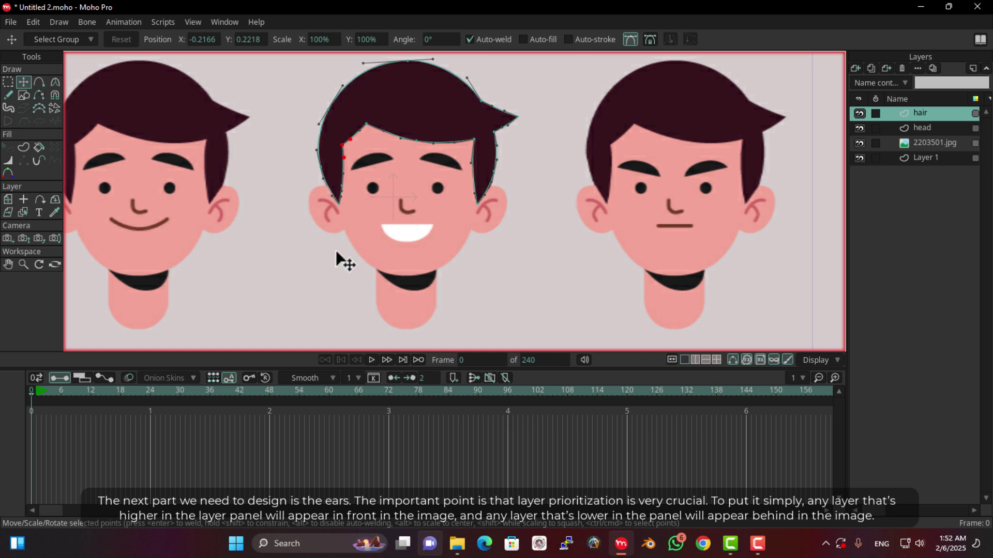
Step: Create a new vector layer directly above the head layer and name it "ear left"
scroll(363, 236, up, 2)
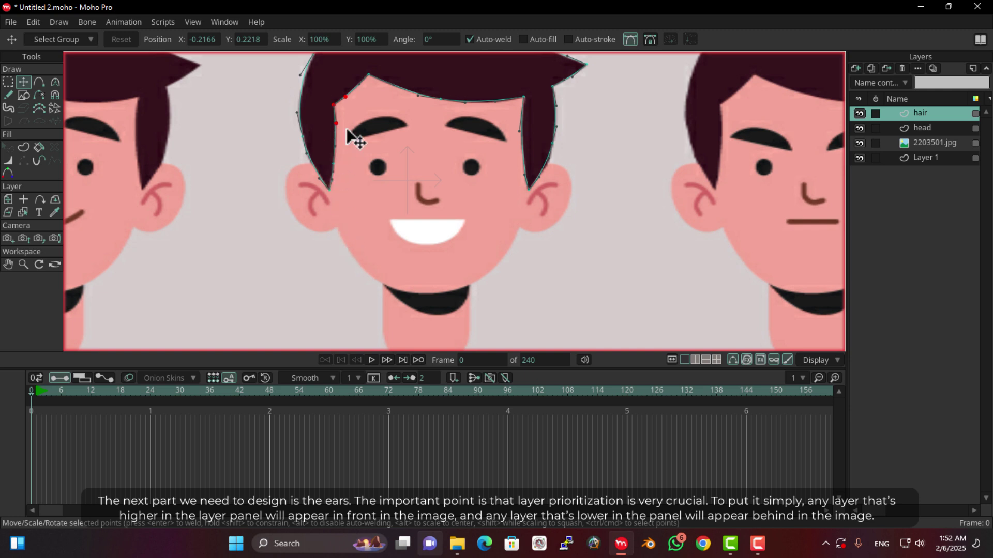
click(926, 128)
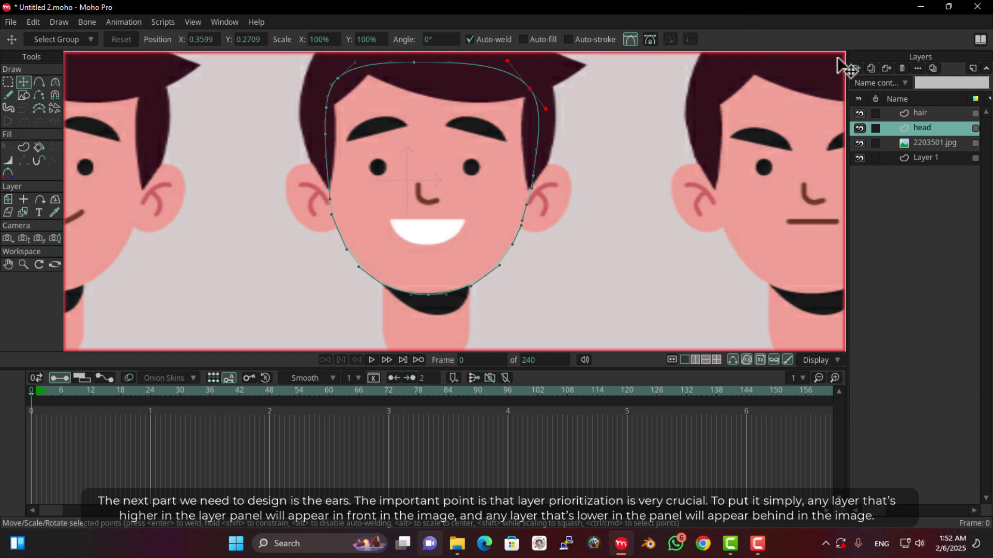
click(856, 68)
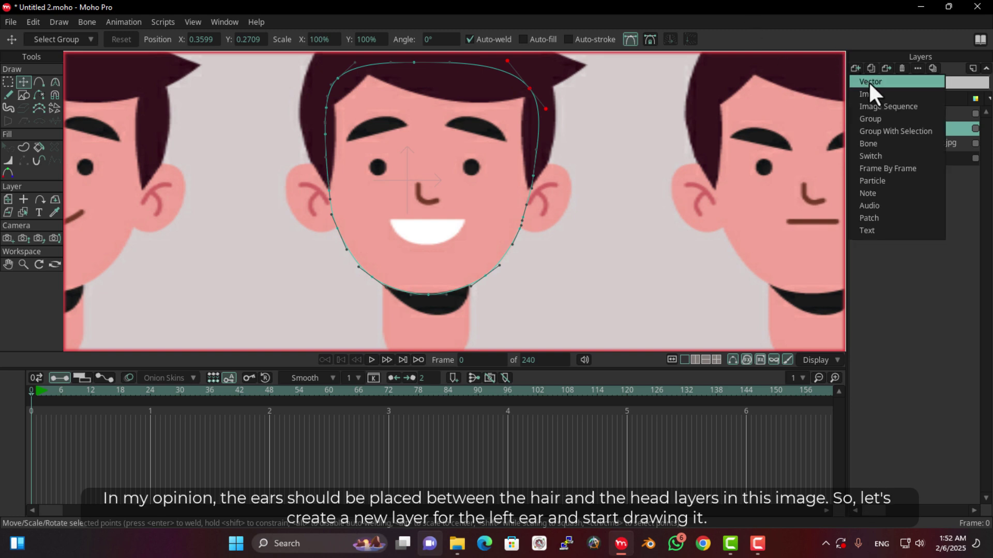
click(868, 81)
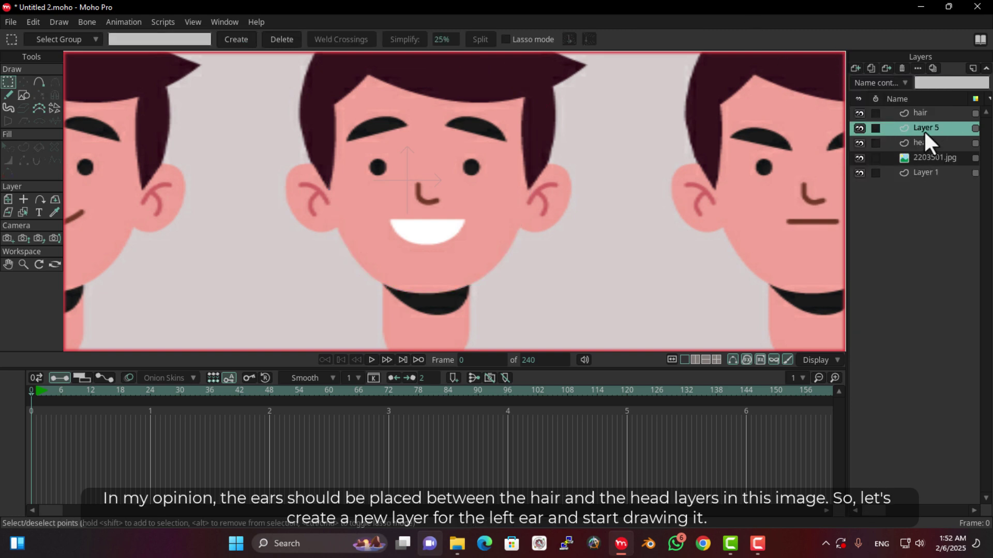
double_click(924, 130)
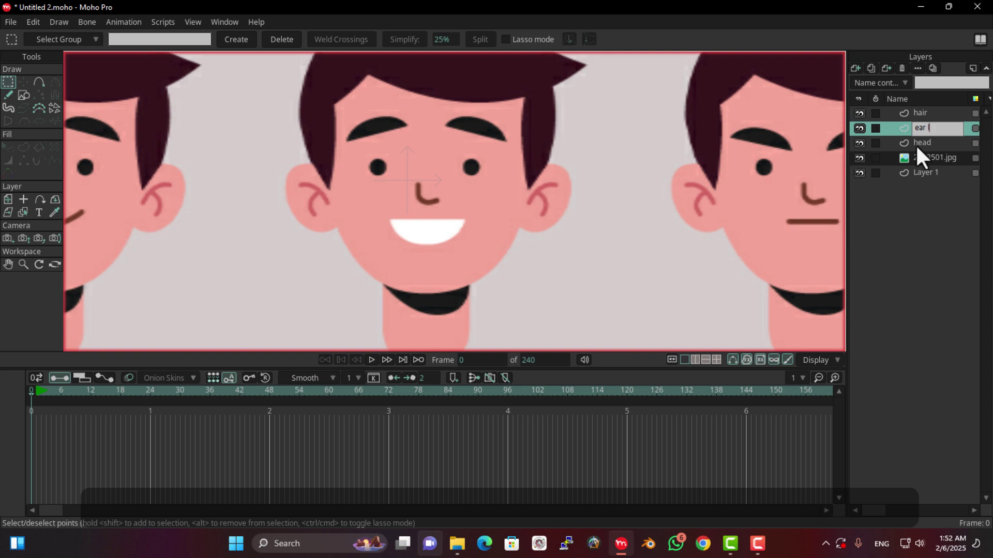
key(Return)
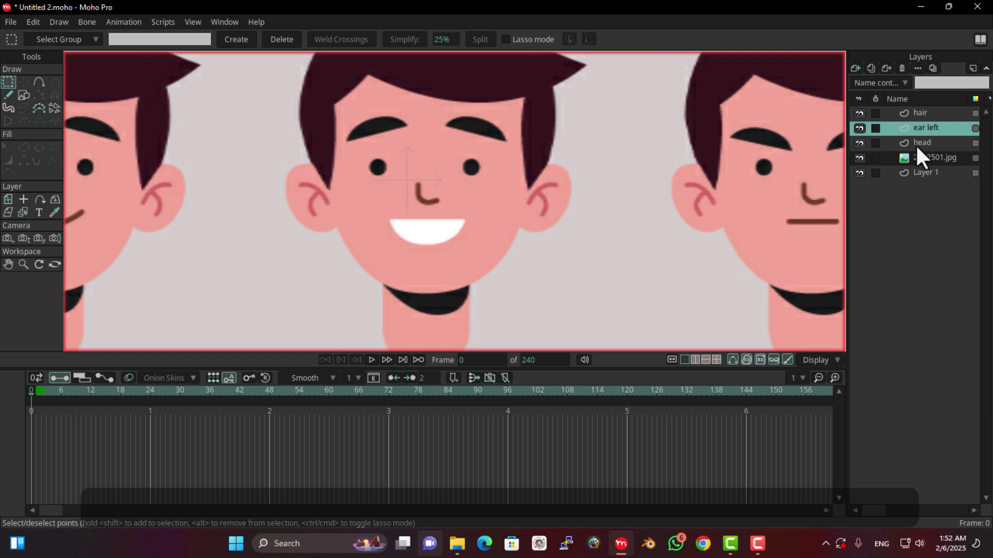
Step: Trace the middle character's left ear as a closed outline with Add Point and fit its points to the ear's edge
click(40, 81)
scroll(362, 222, up, 4)
drag(379, 252, 459, 299)
drag(399, 268, 375, 290)
click(288, 241)
click(282, 184)
click(342, 149)
key(t)
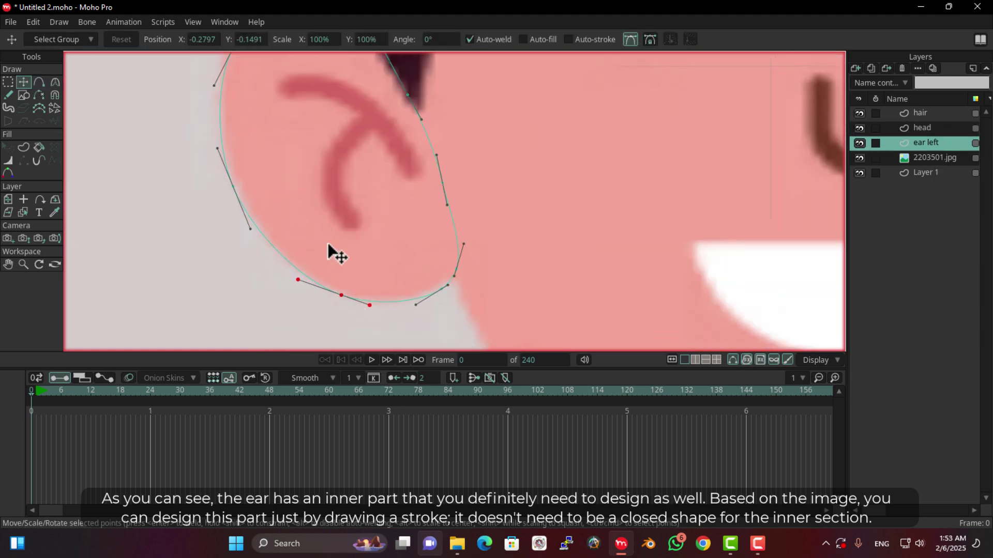
Step: Draw the left ear's two inner lines as open curves, join the short one to the long one, and adjust its bend
click(40, 85)
mouse_move(387, 202)
mouse_down()
mouse_move(359, 259)
mouse_move(312, 258)
mouse_move(303, 233)
mouse_move(342, 180)
mouse_up()
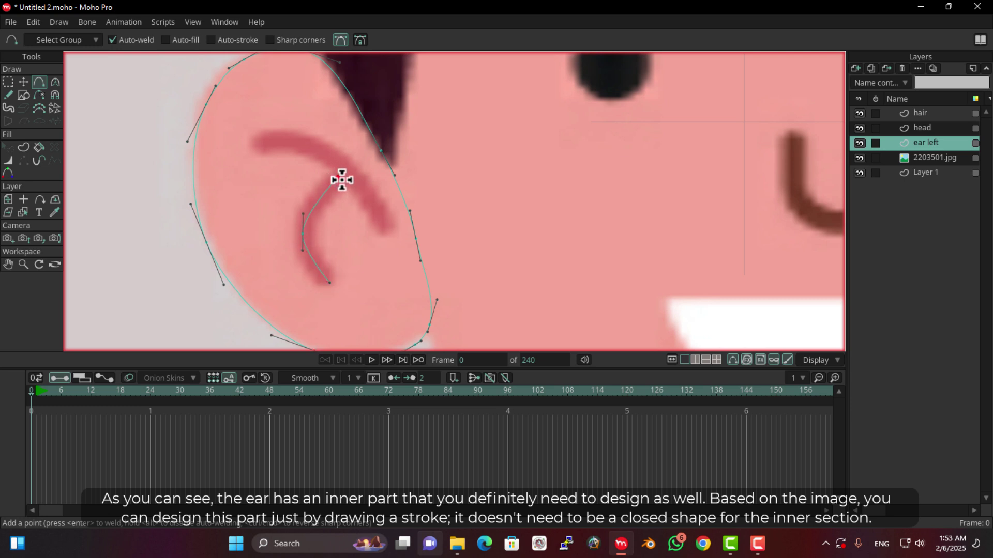
mouse_move(389, 231)
mouse_down()
mouse_move(328, 157)
mouse_move(345, 167)
mouse_move(261, 144)
mouse_up()
click(23, 82)
mouse_move(349, 171)
mouse_down()
mouse_move(315, 139)
mouse_move(338, 178)
mouse_move(339, 165)
mouse_up()
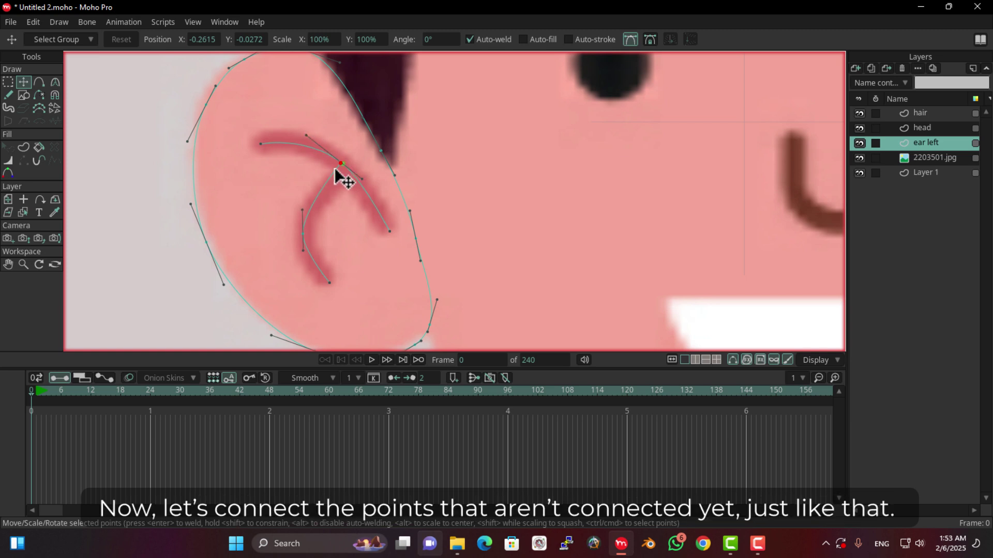
drag(302, 211, 304, 201)
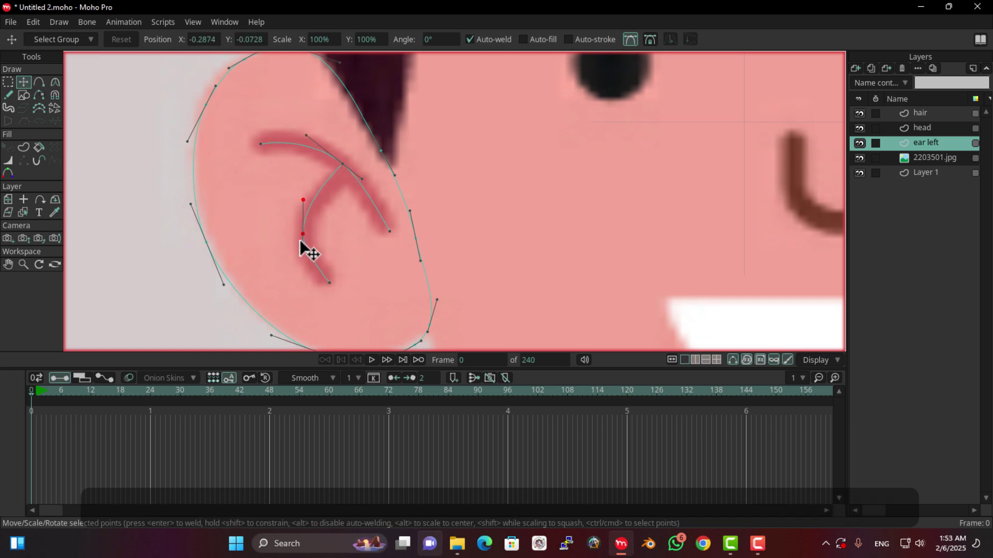
Step: Duplicate the "ear left" layer and rename the copy "ear right"
scroll(304, 268, down, 5)
drag(381, 261, 284, 253)
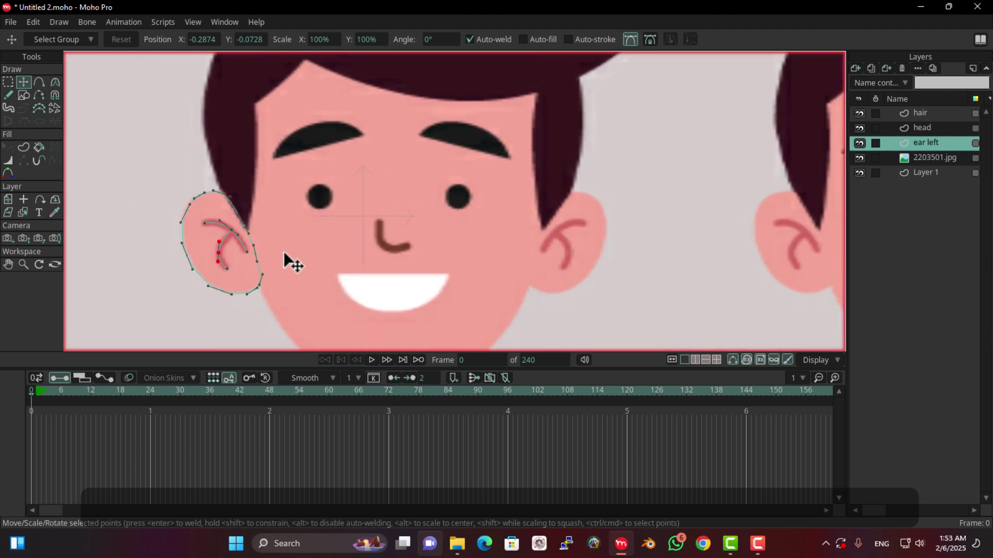
scroll(417, 199, down, 1)
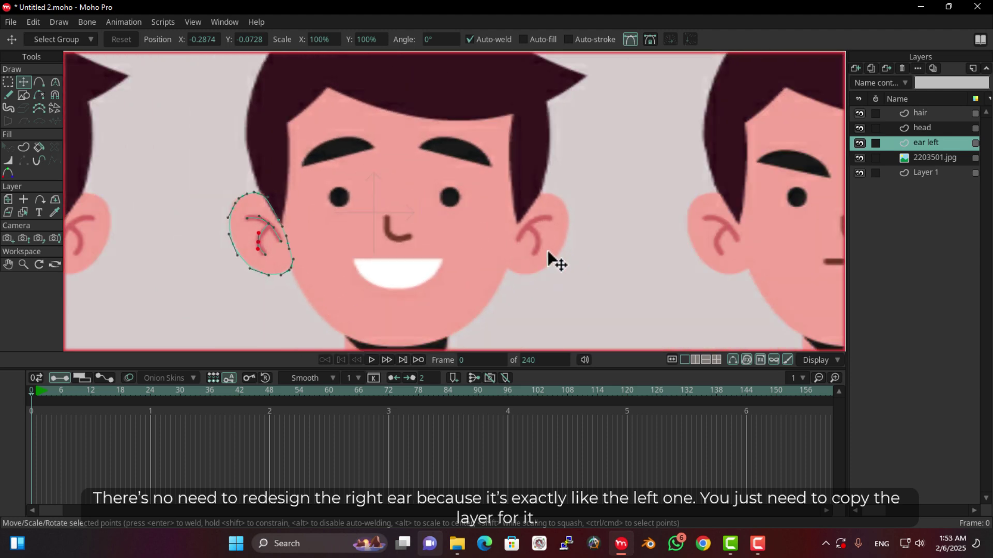
scroll(489, 206, down, 1)
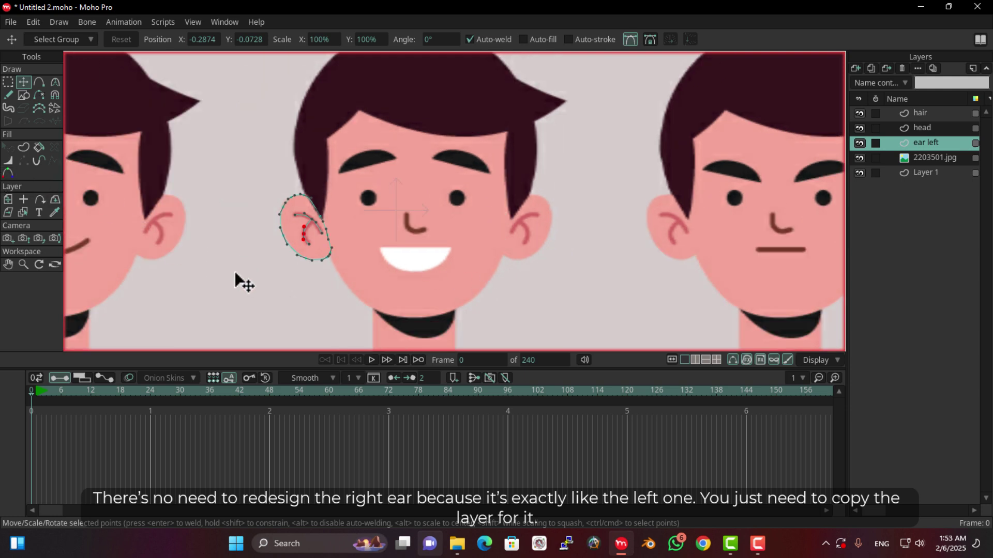
scroll(239, 281, down, 1)
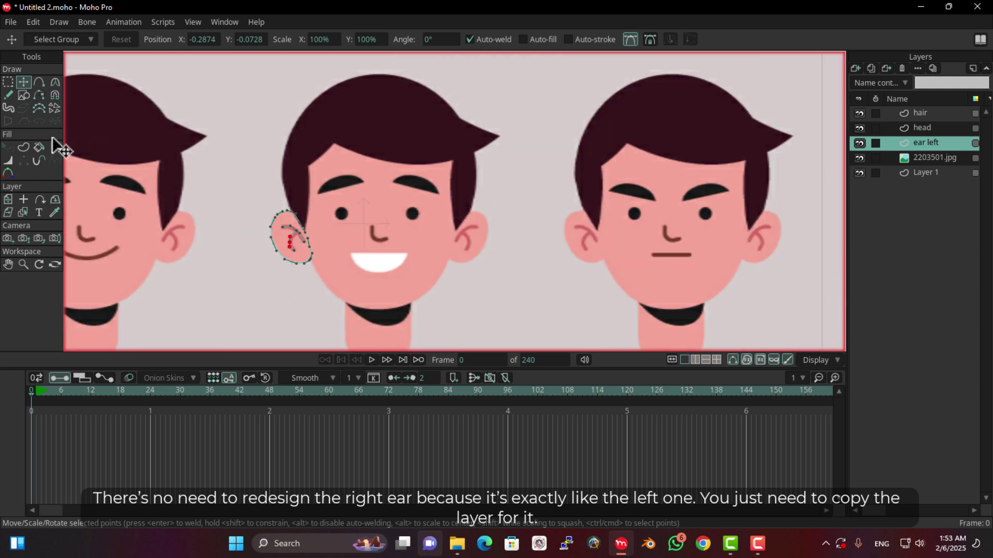
click(8, 81)
drag(368, 184, 221, 287)
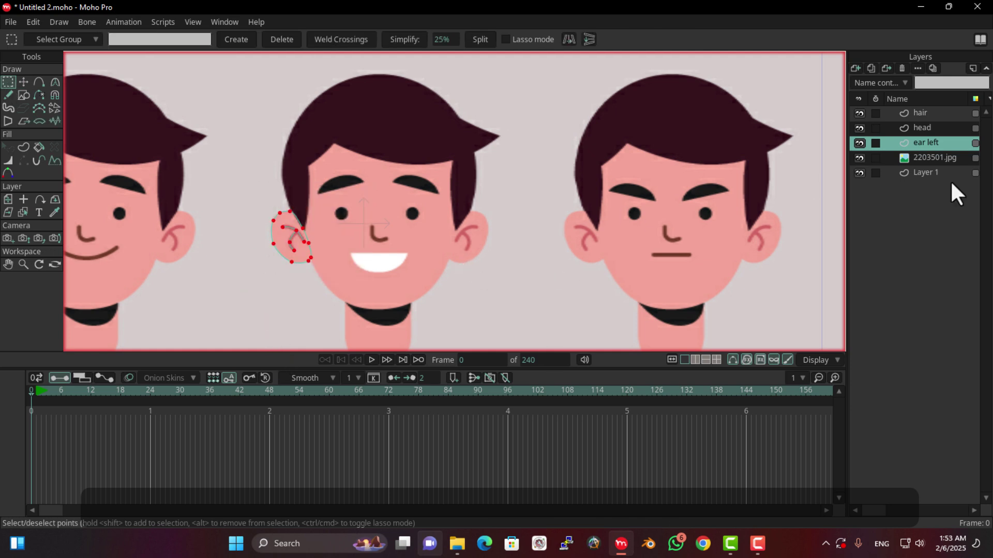
click(870, 67)
double_click(935, 142)
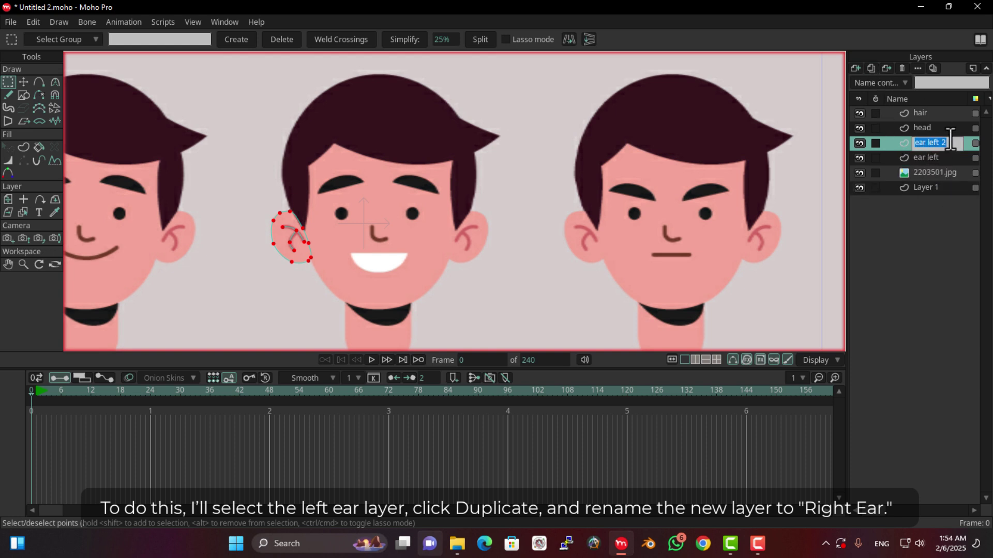
drag(950, 139, 926, 139)
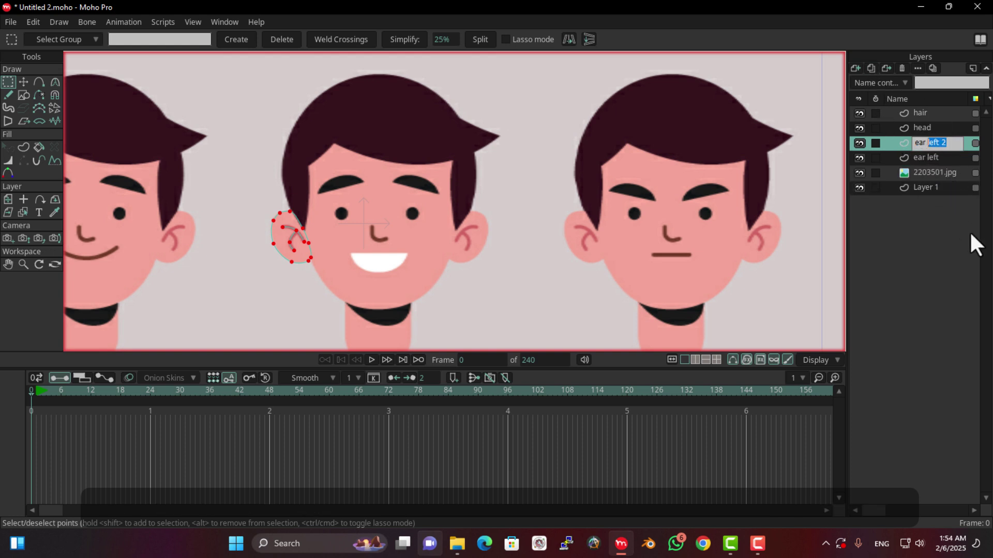
text(right)
key(Return)
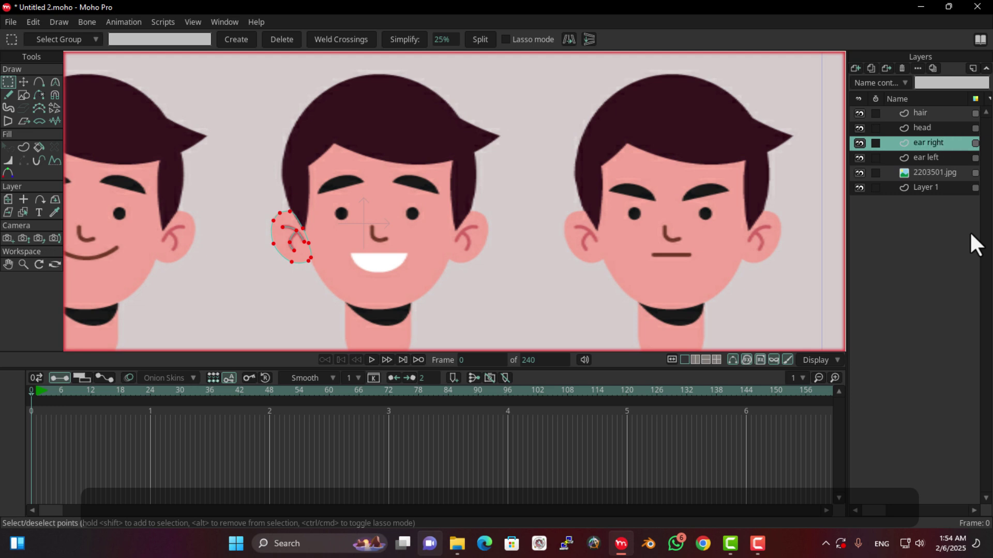
Step: Flip all points of the "ear right" layer horizontally and move them onto the middle character's right ear
drag(371, 197, 222, 289)
click(569, 40)
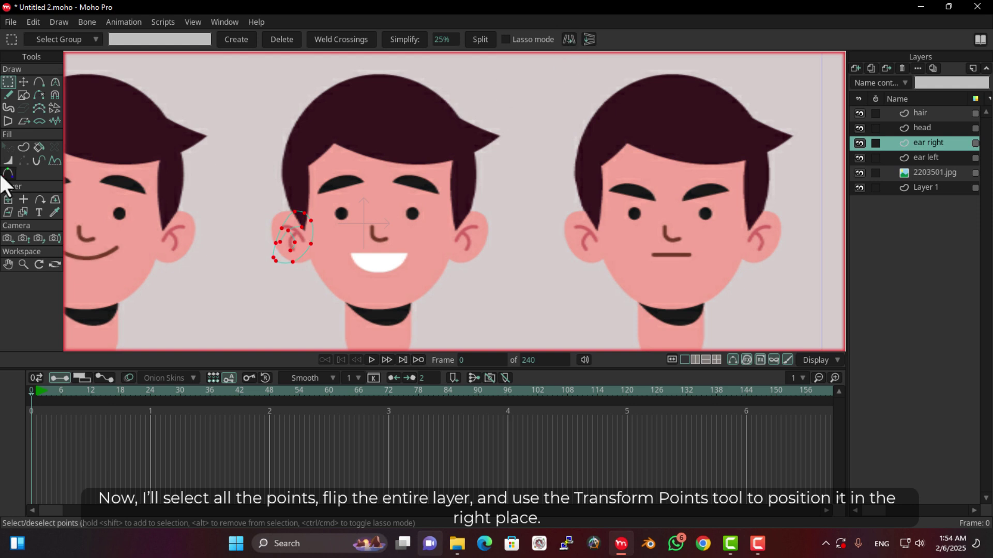
key(t)
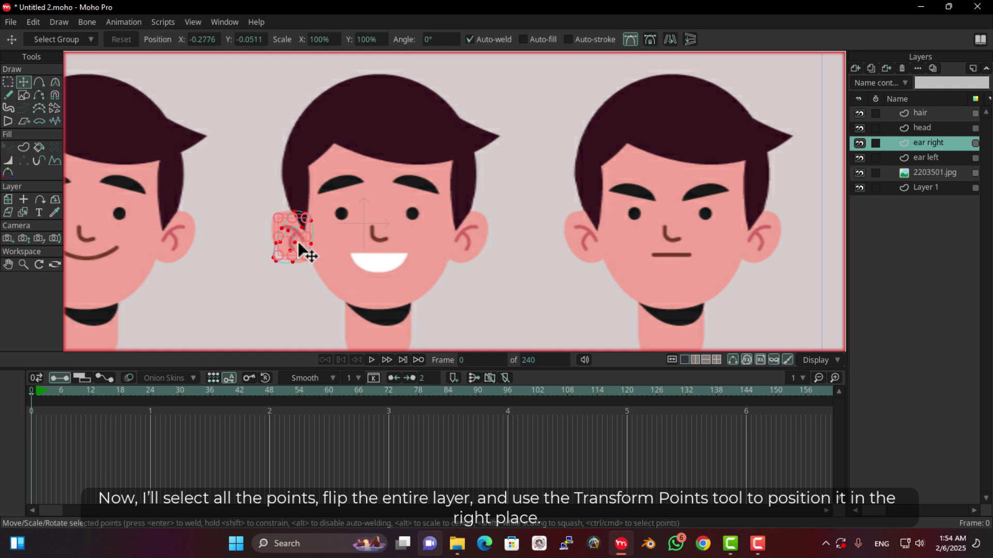
drag(298, 247, 472, 247)
scroll(474, 247, up, 3)
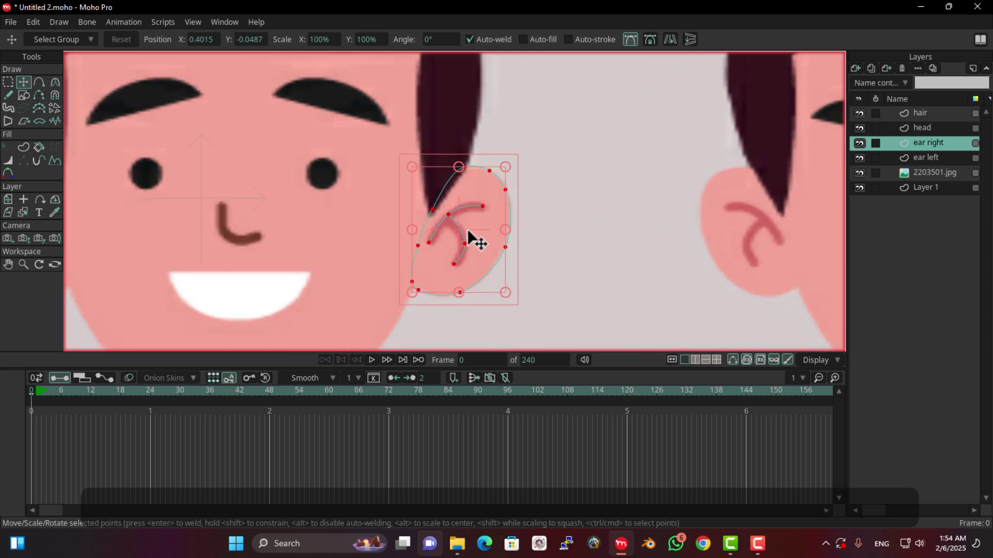
drag(463, 227, 468, 235)
Step: Create a new vector layer directly above the head layer and name it "mouth"
scroll(468, 236, down, 4)
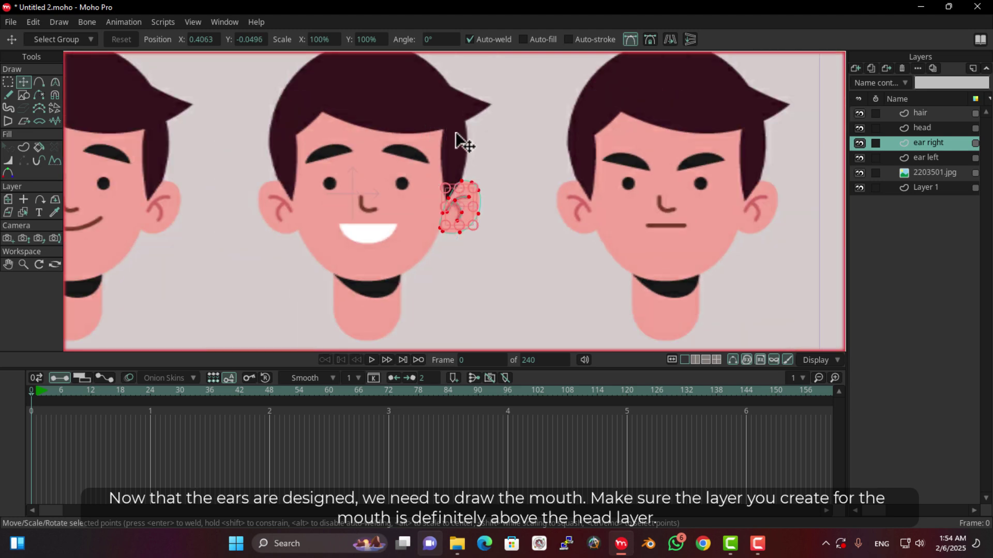
drag(402, 150, 431, 151)
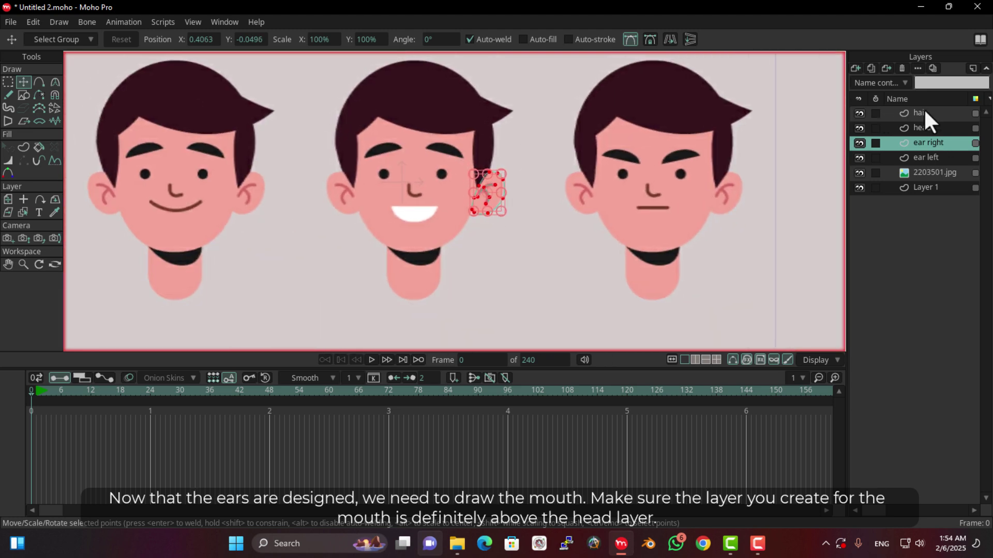
click(920, 113)
scroll(403, 238, up, 4)
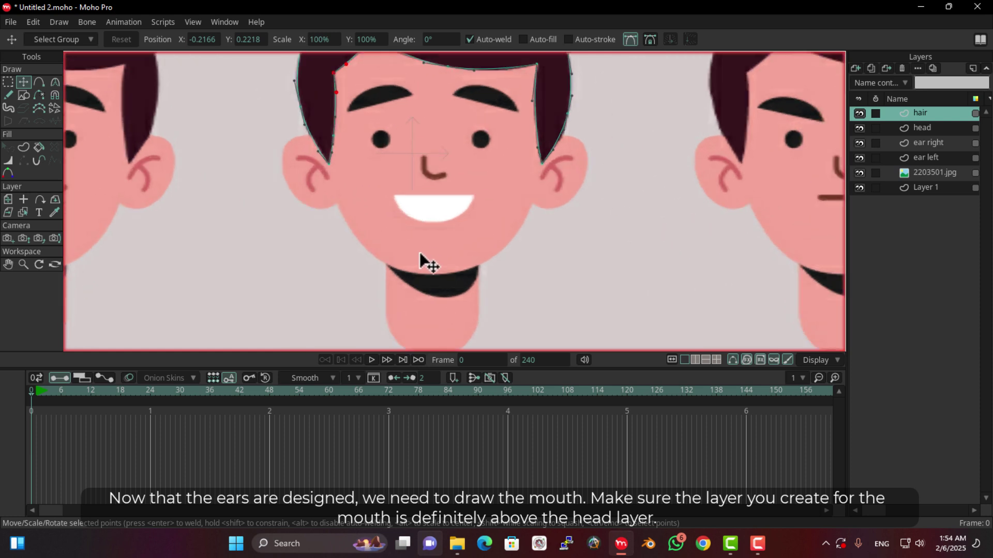
click(926, 130)
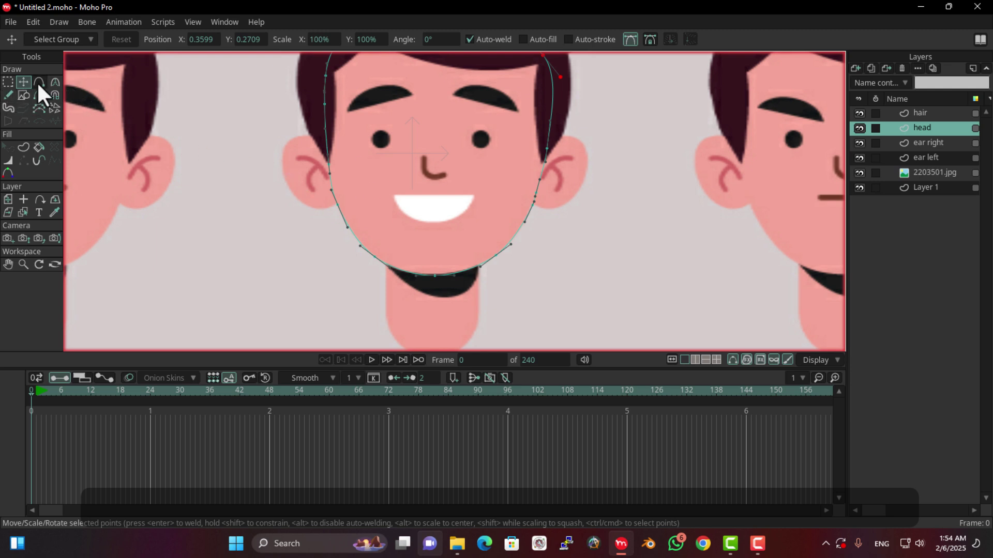
click(855, 68)
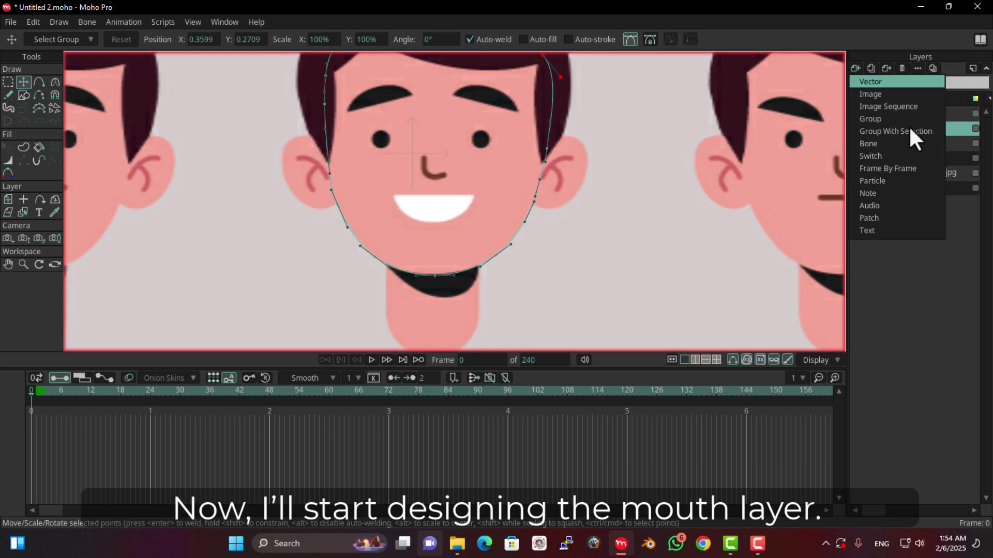
double_click(925, 128)
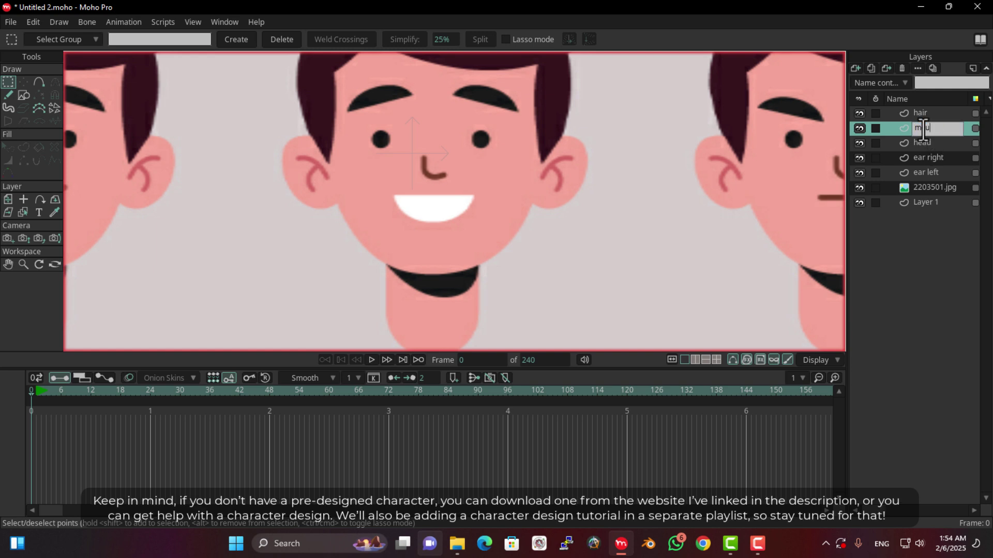
key(Return)
Step: Trace the middle character's mouth as a closed outline with Add Point, placing points at both corners and the lowest point
click(39, 81)
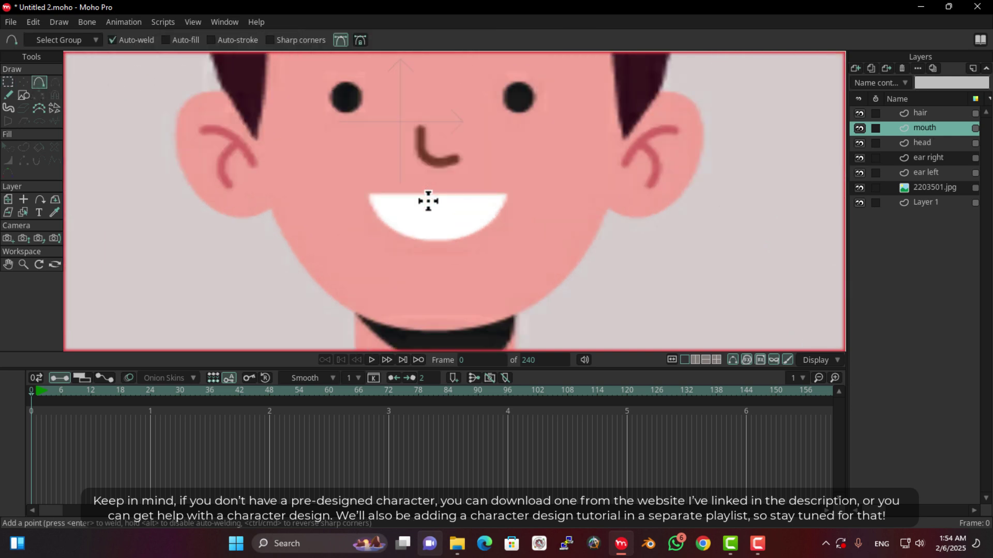
scroll(428, 202, up, 5)
mouse_move(353, 190)
mouse_down()
mouse_move(592, 189)
mouse_move(572, 226)
mouse_move(517, 264)
mouse_move(486, 270)
mouse_move(353, 190)
mouse_up()
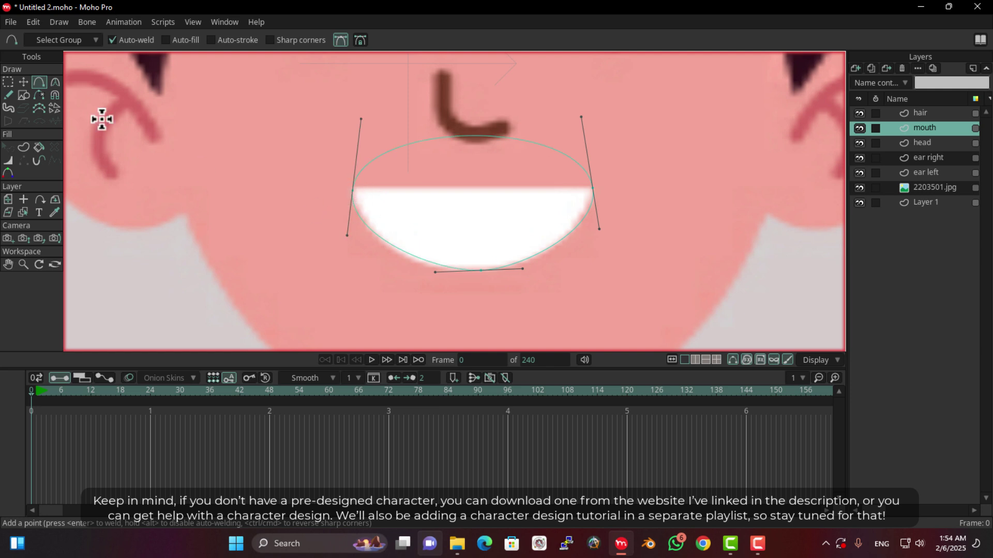
Step: Adjust the mouth corners' handles independently to straighten the upper edge, and fit the lower curve to the smile
click(24, 82)
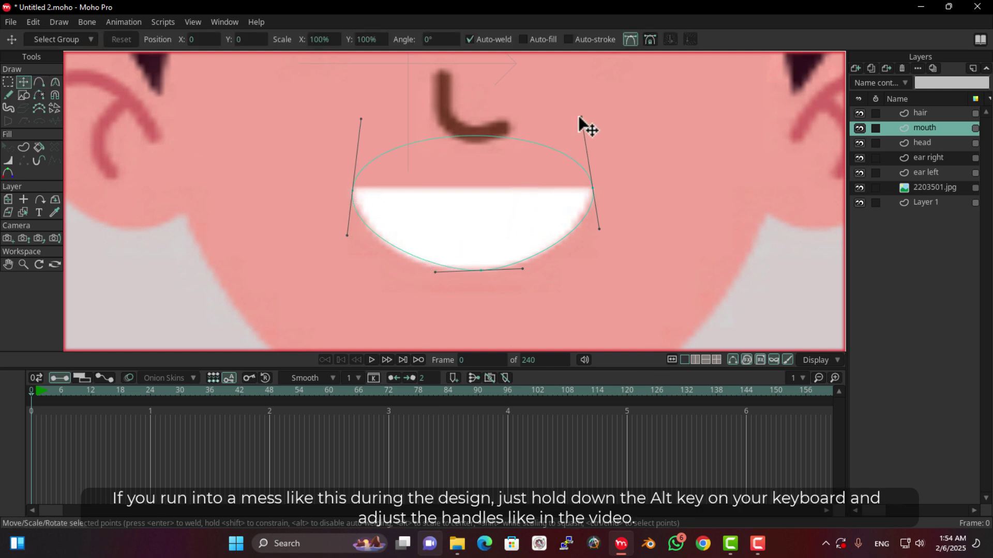
drag(581, 117, 524, 190)
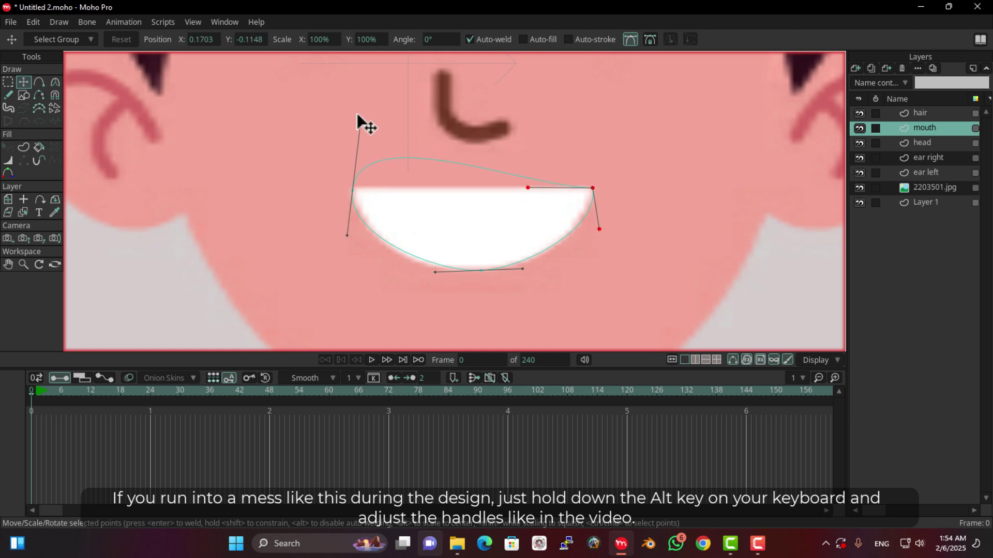
drag(361, 119, 461, 190)
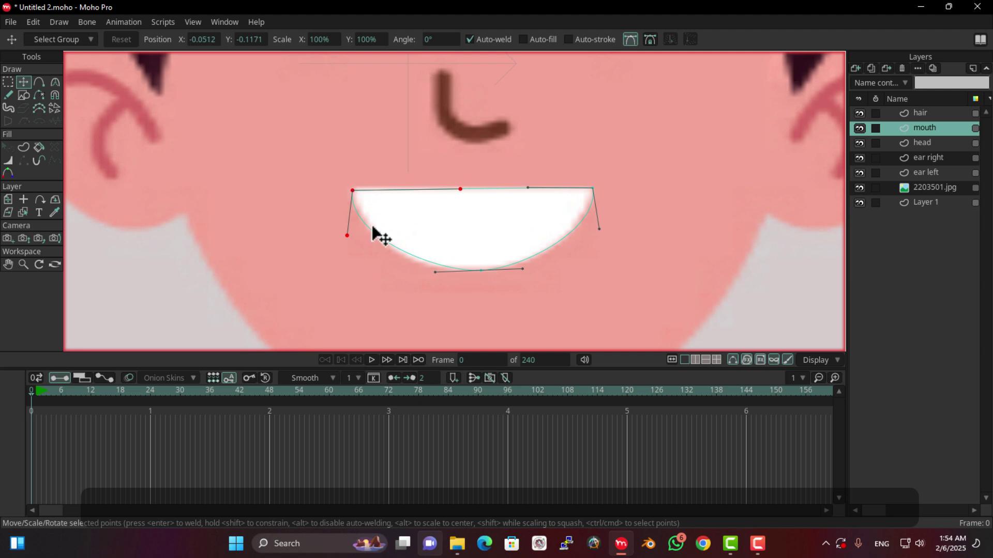
drag(347, 235, 361, 247)
drag(481, 271, 479, 271)
drag(606, 229, 593, 243)
Step: Create a new vector layer directly above the mouth layer and name it "eyes"
scroll(554, 177, down, 4)
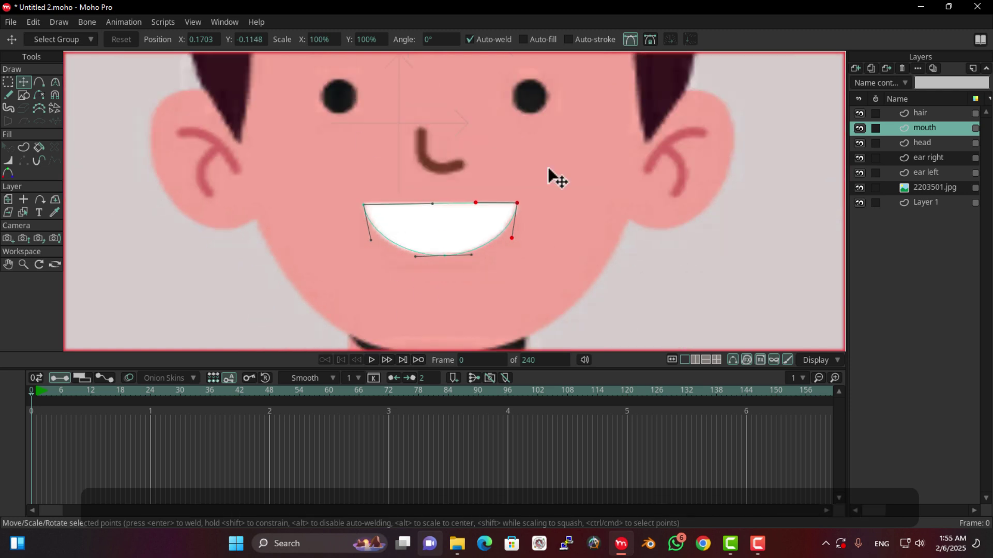
click(856, 66)
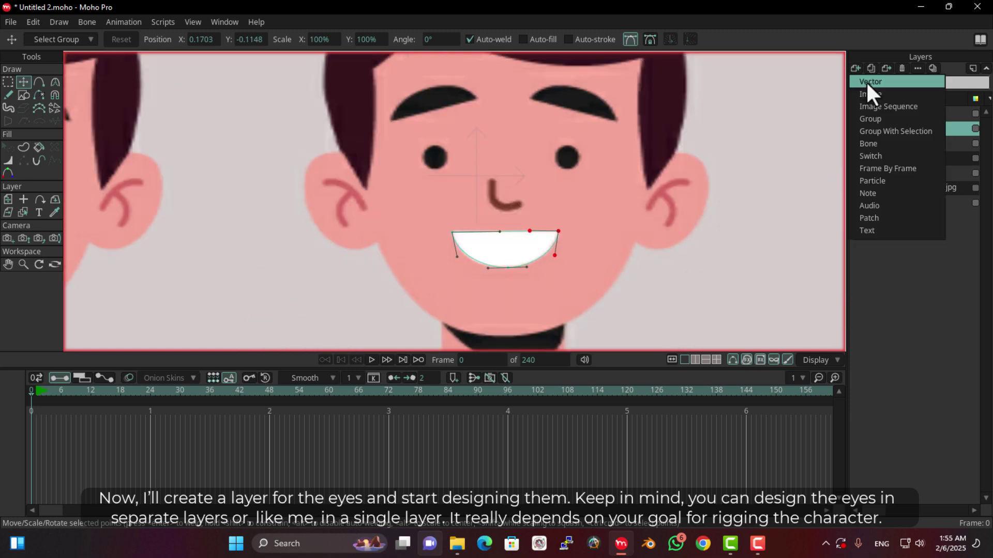
click(865, 81)
double_click(917, 128)
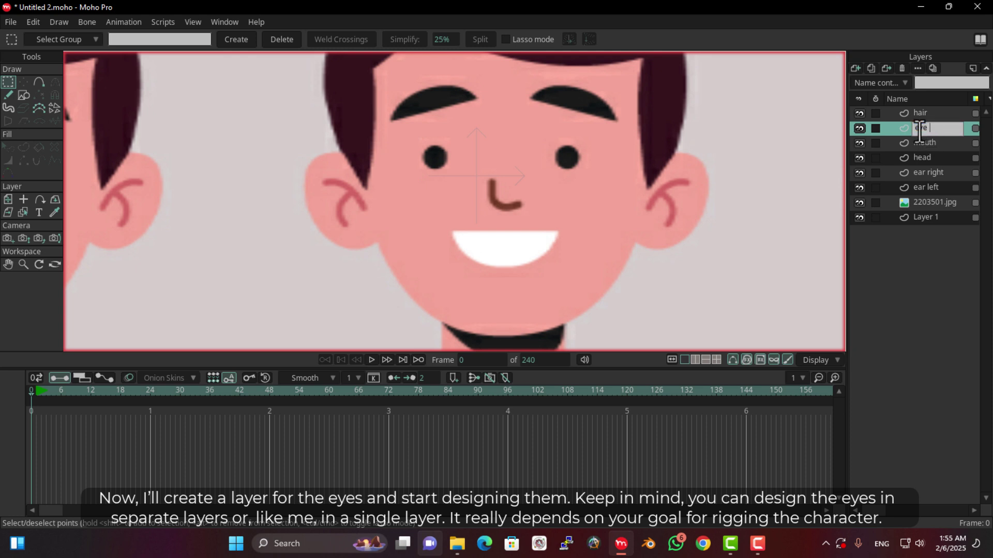
key(Return)
Step: Draw a proportional circle with the Draw Shape tool's ellipse, fitted over the middle character's left eye
scroll(548, 213, up, 2)
drag(417, 186, 434, 204)
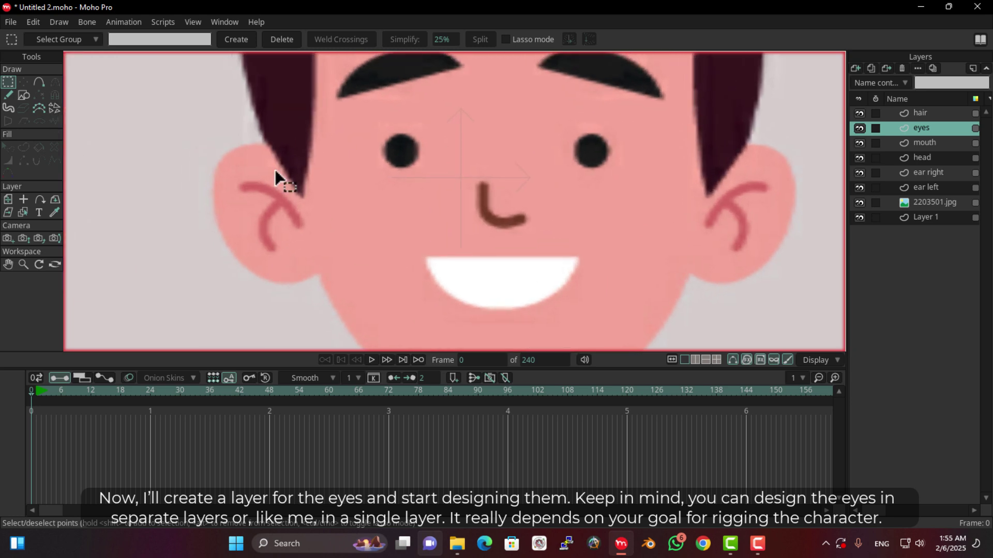
click(24, 94)
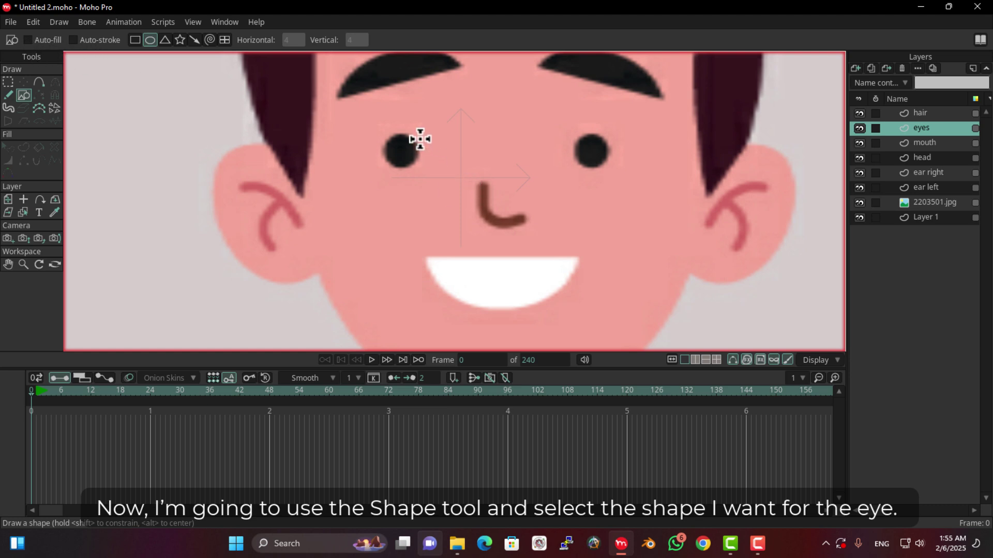
mouse_move(423, 138)
mouse_down()
mouse_move(388, 164)
mouse_move(409, 157)
mouse_up()
click(24, 81)
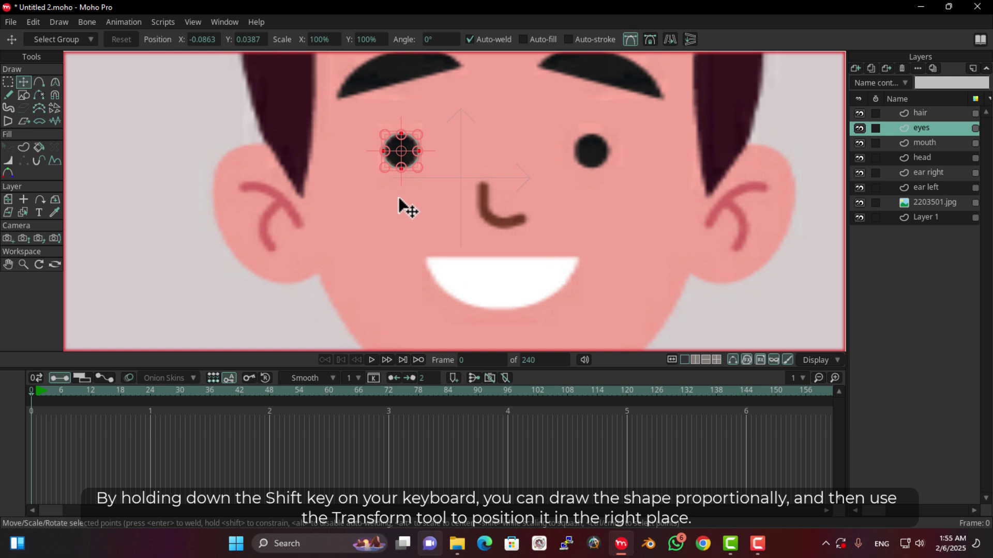
Step: Duplicate the left eye's circle and move the copy horizontally onto the middle character's right eye
key(ctrl+c)
key(ctrl+v)
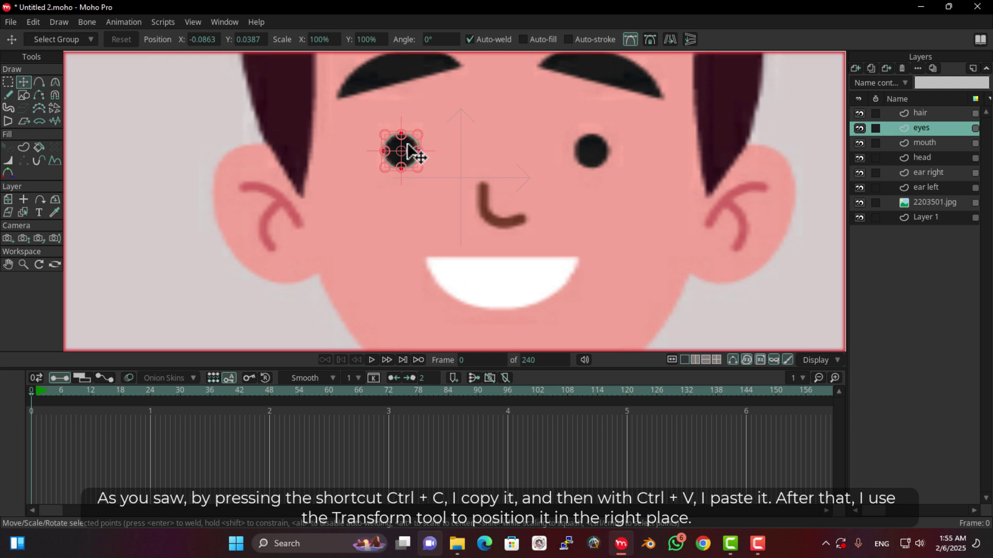
drag(407, 147, 598, 156)
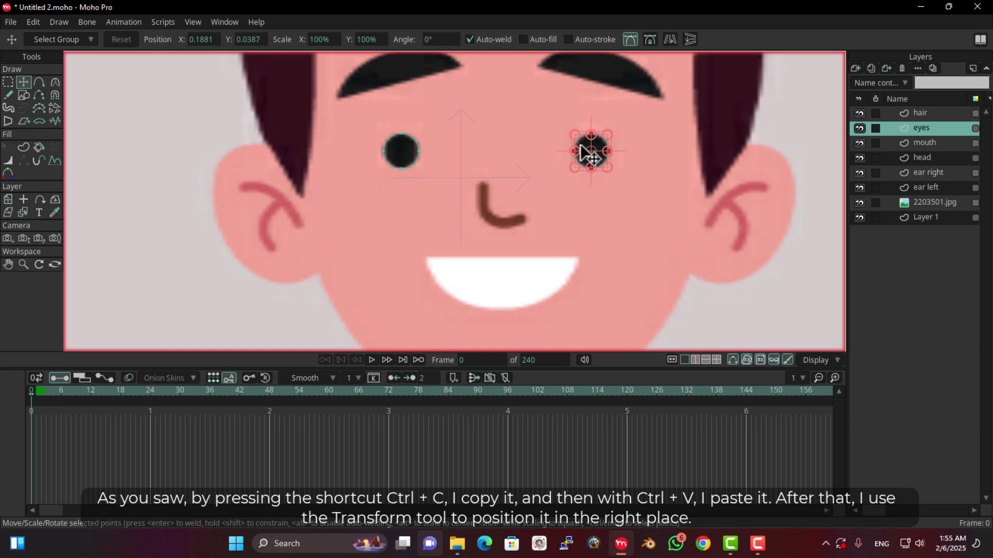
Step: Create a new vector layer directly above the eyes layer and name it "eyebrows"
click(858, 70)
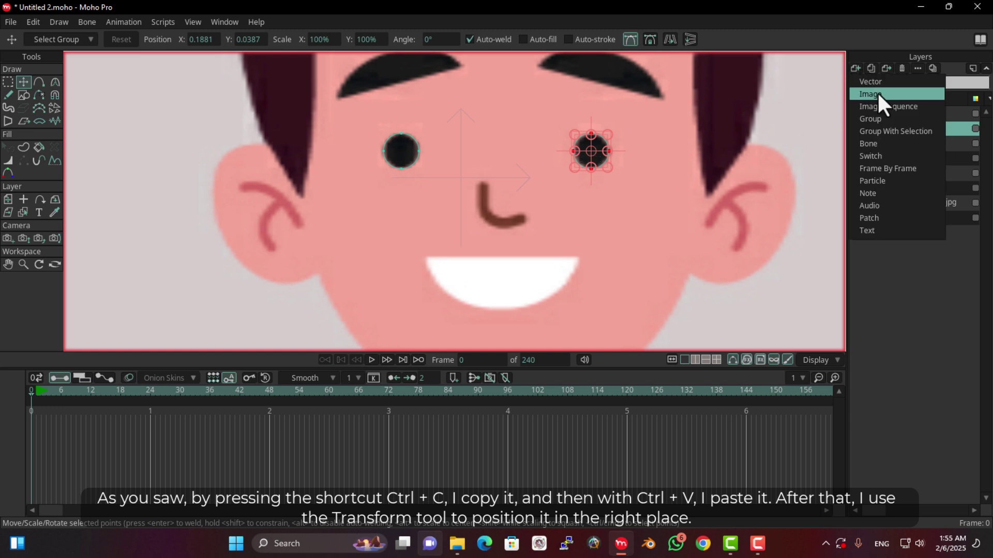
click(882, 81)
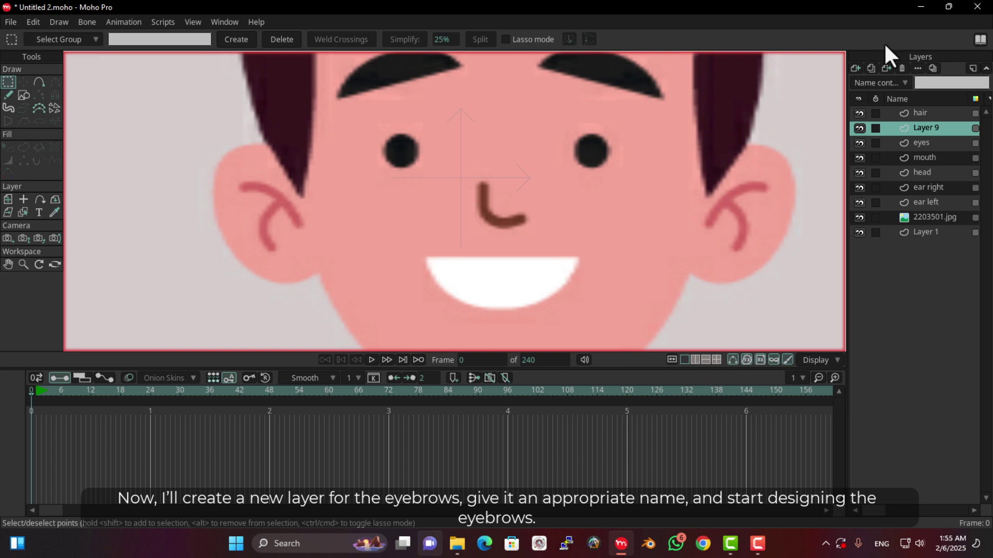
double_click(925, 127)
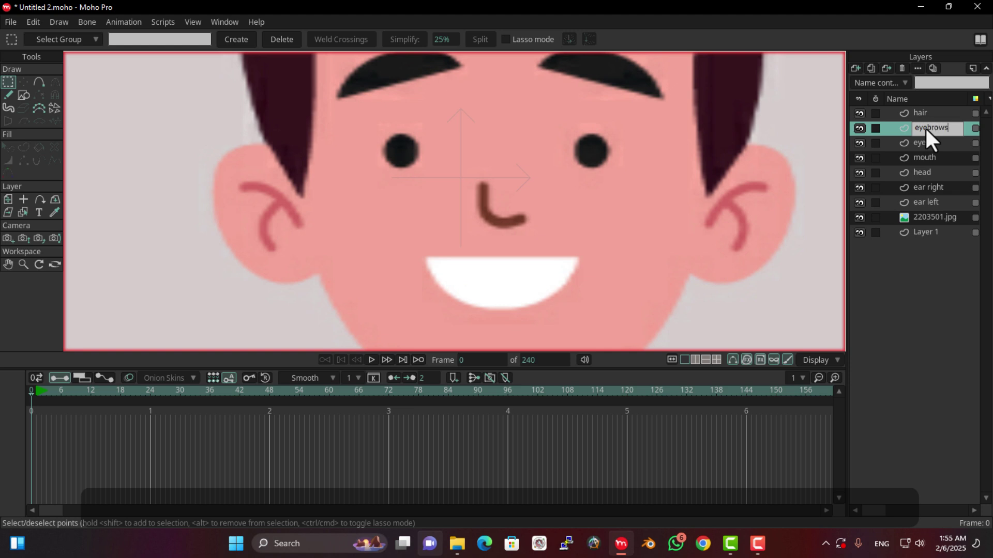
text(eyebrows)
key(Return)
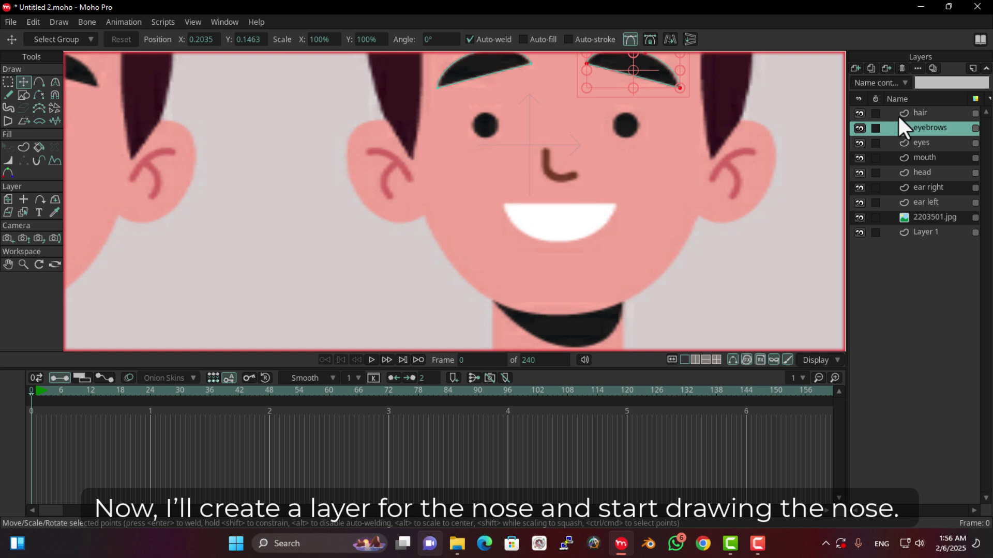
Step: Create a new vector layer directly above the eyebrows layer and name it "nose"
click(856, 68)
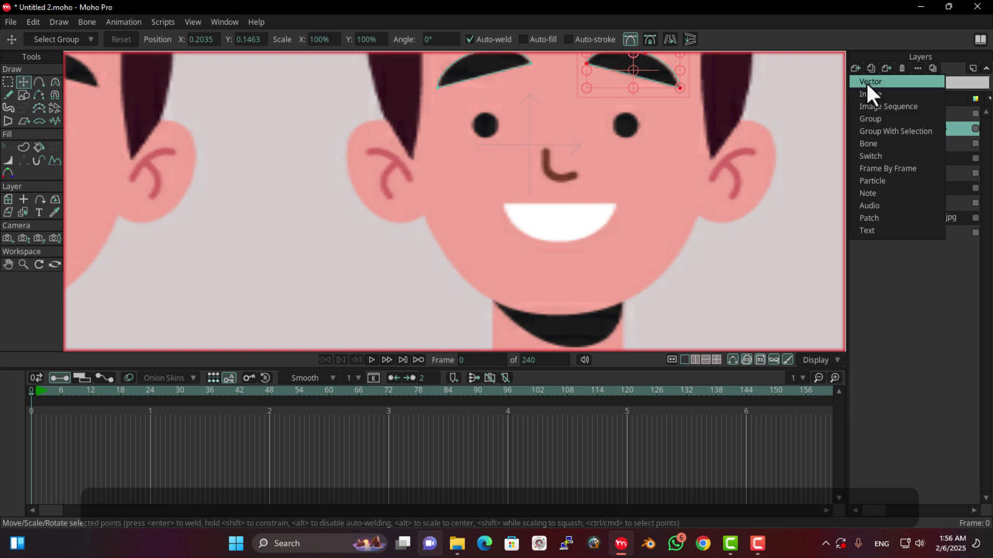
click(867, 83)
double_click(924, 130)
text(nose)
key(Return)
Step: Trace the middle character's nose as an open curve with Add Point, from its upper end around to the right tip
click(39, 82)
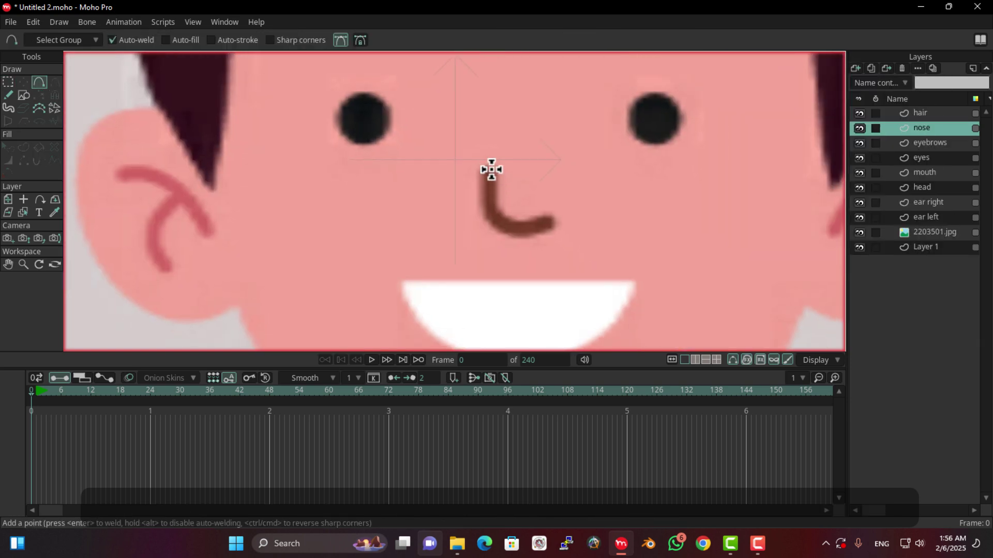
mouse_move(492, 171)
mouse_down()
mouse_move(520, 226)
mouse_move(547, 246)
mouse_up()
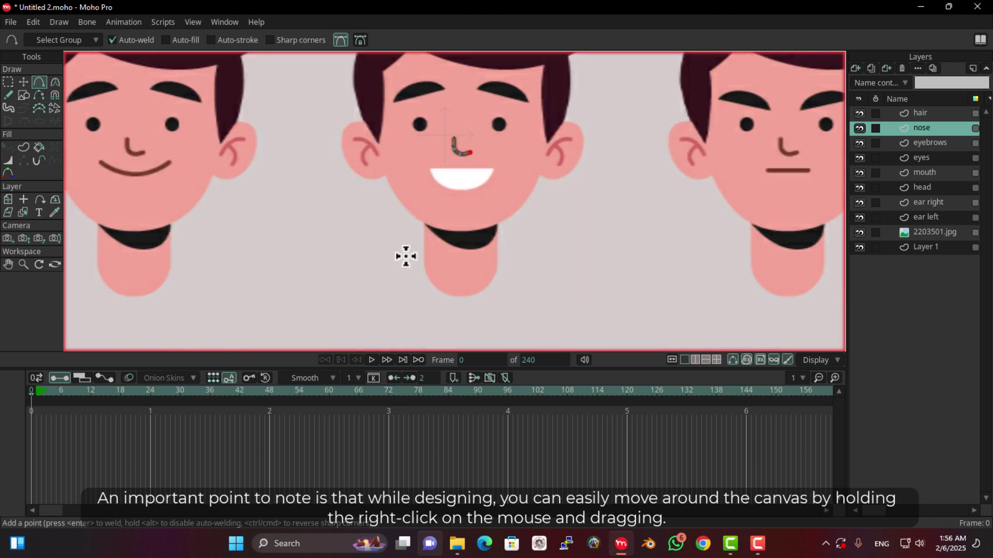
mouse_move(475, 154)
mouse_down()
mouse_move(430, 354)
mouse_move(479, 106)
mouse_move(477, 222)
mouse_move(394, 194)
mouse_move(381, 177)
mouse_move(437, 162)
mouse_up()
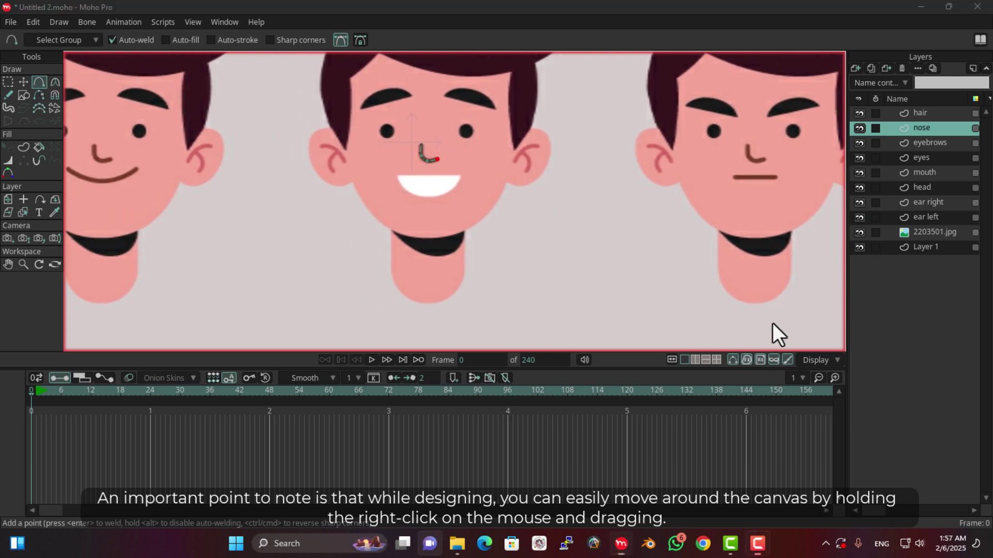
Step: Create a new vector layer directly above the reference image 2203501.jpg and name it "neck"
click(935, 233)
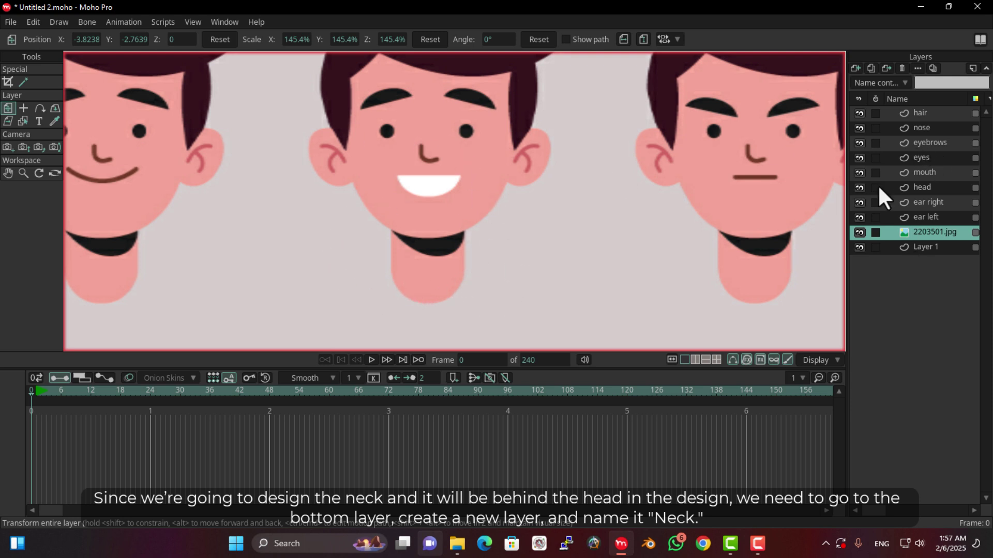
click(855, 68)
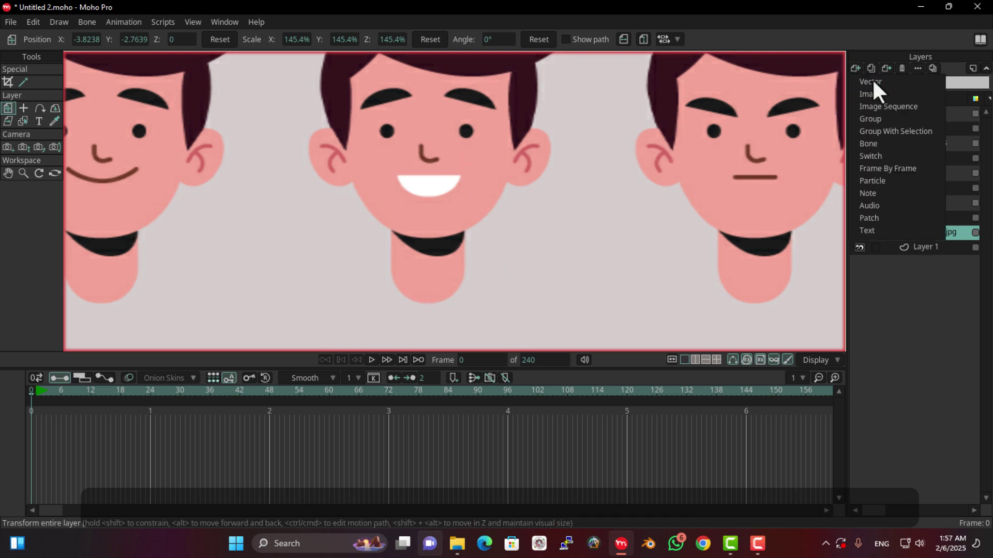
click(872, 78)
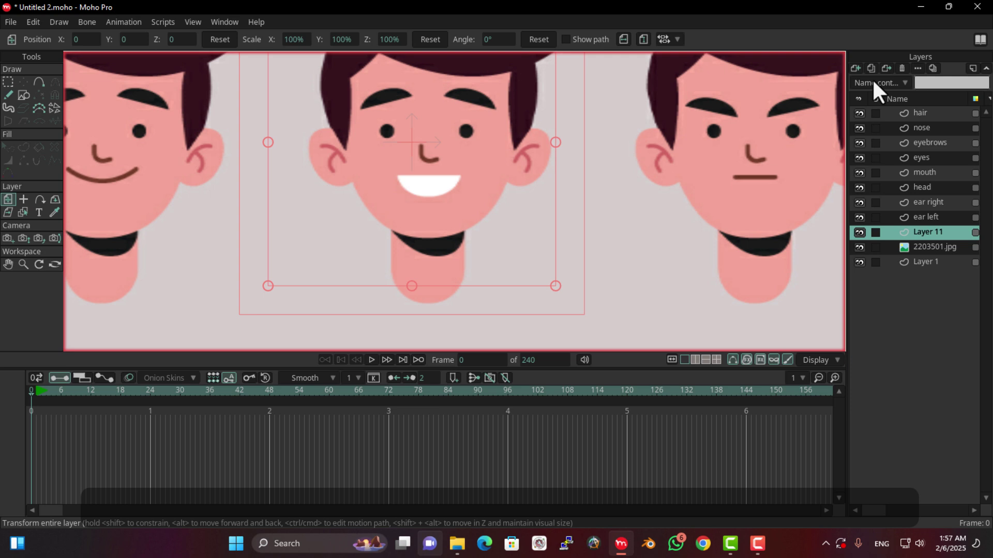
double_click(926, 232)
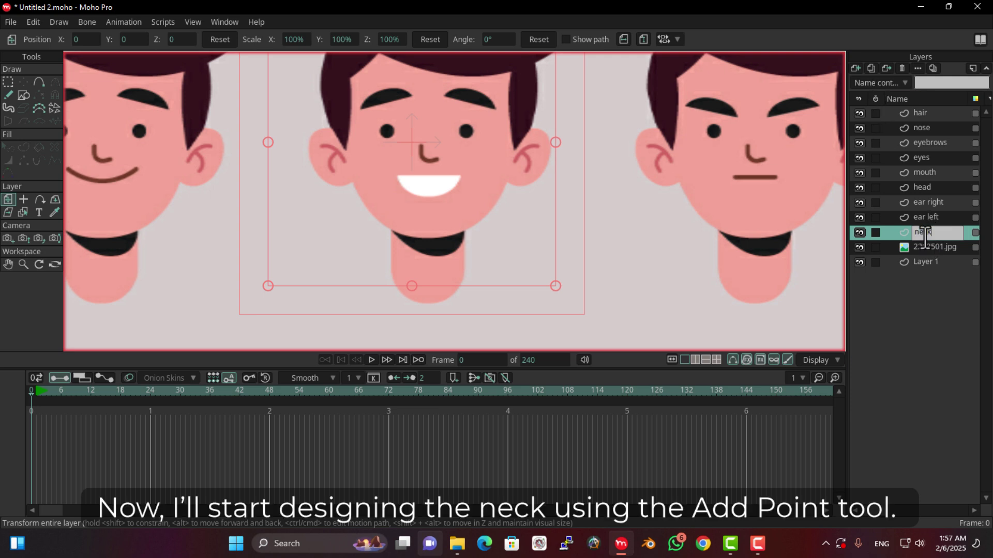
text(neck)
key(Return)
Step: Trace the middle character's neck as a closed outline with Add Point, extending its rounded upper end behind the head up to the mouth
click(39, 82)
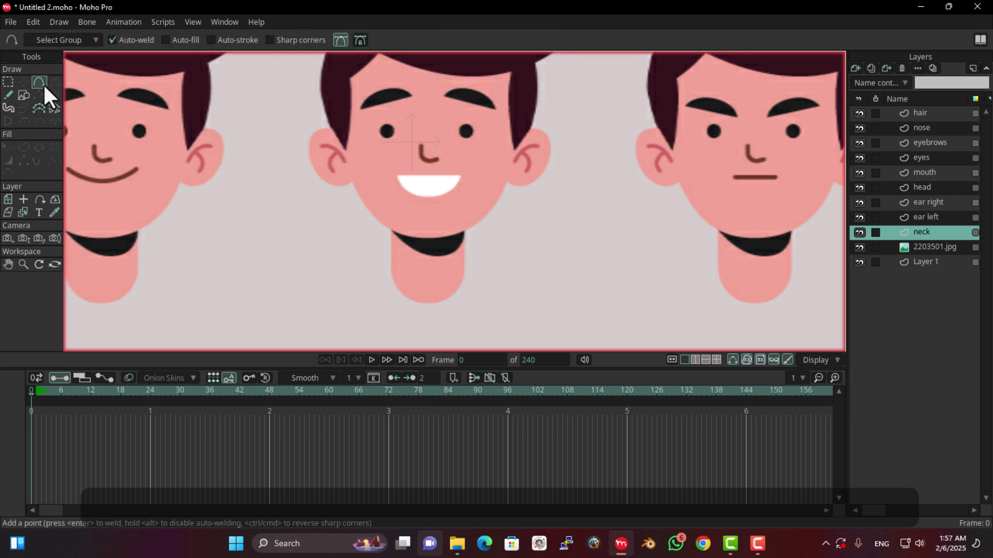
scroll(457, 242, up, 2)
drag(426, 264, 451, 215)
click(384, 243)
click(386, 179)
click(392, 143)
click(474, 137)
click(491, 179)
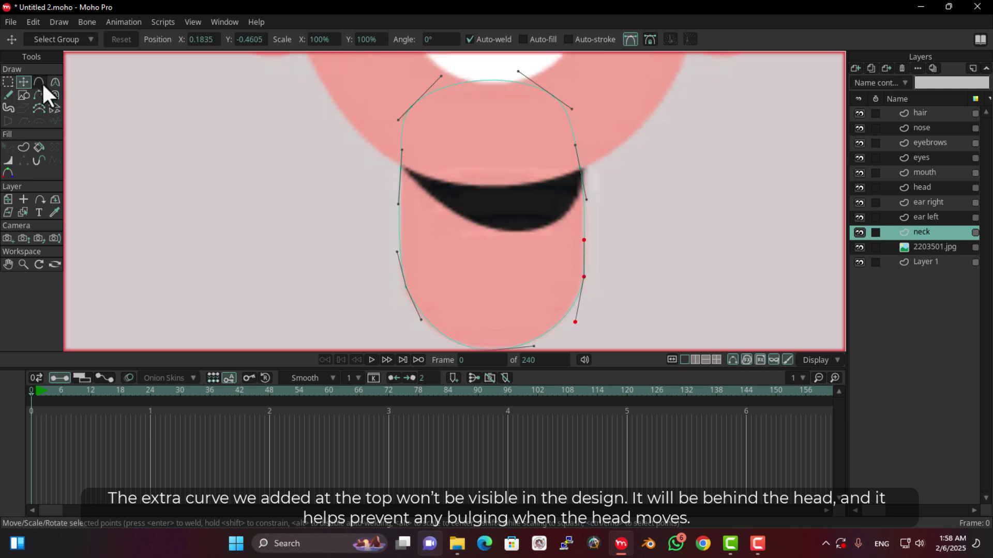
Step: Trace the lower edge of the neck shadow with Add Point, running from the neck outline's left side to its right side
click(39, 82)
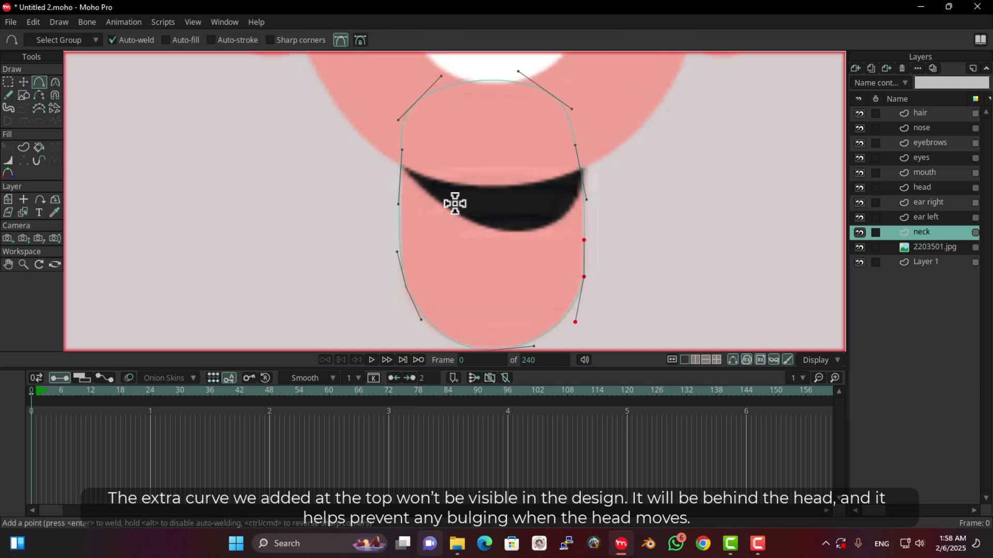
drag(400, 169, 531, 235)
drag(520, 234, 583, 186)
scroll(552, 270, down, 4)
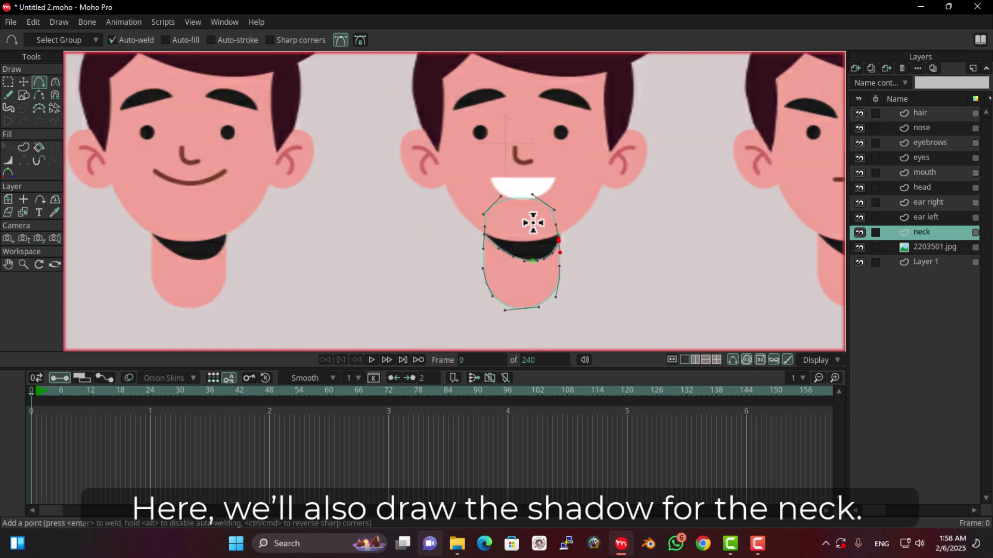
Step: Check the neck shadow up close and go through every traced layer from hair down to neck for missing parts
scroll(508, 284, down, 1)
scroll(553, 295, up, 6)
drag(460, 143, 454, 255)
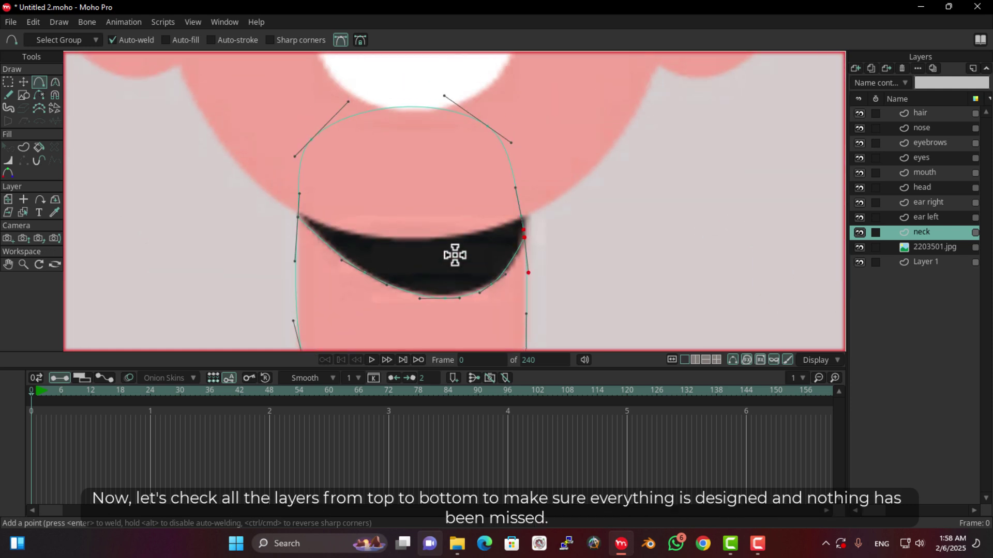
scroll(459, 236, down, 4)
scroll(460, 220, down, 3)
scroll(443, 199, down, 1)
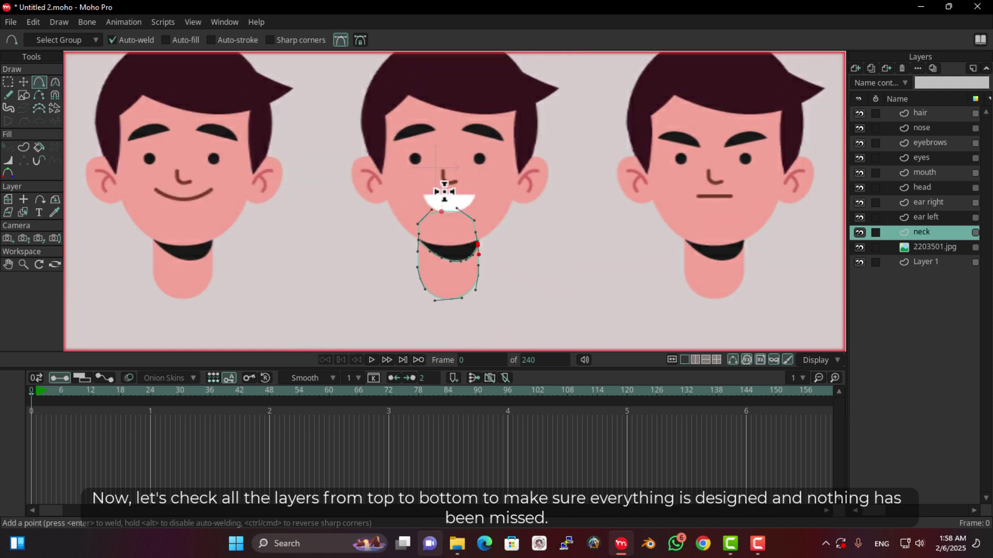
scroll(446, 181, down, 1)
click(925, 113)
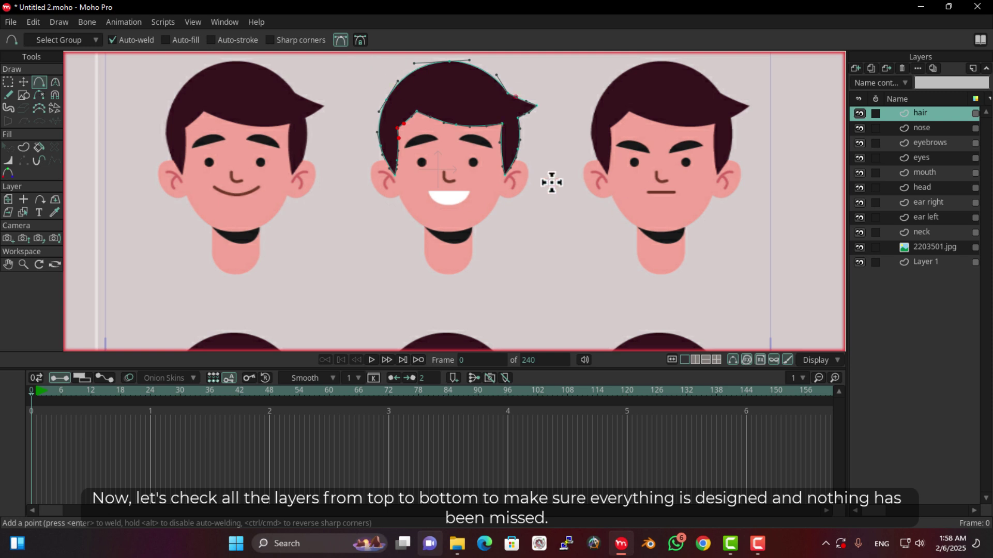
click(928, 128)
click(960, 143)
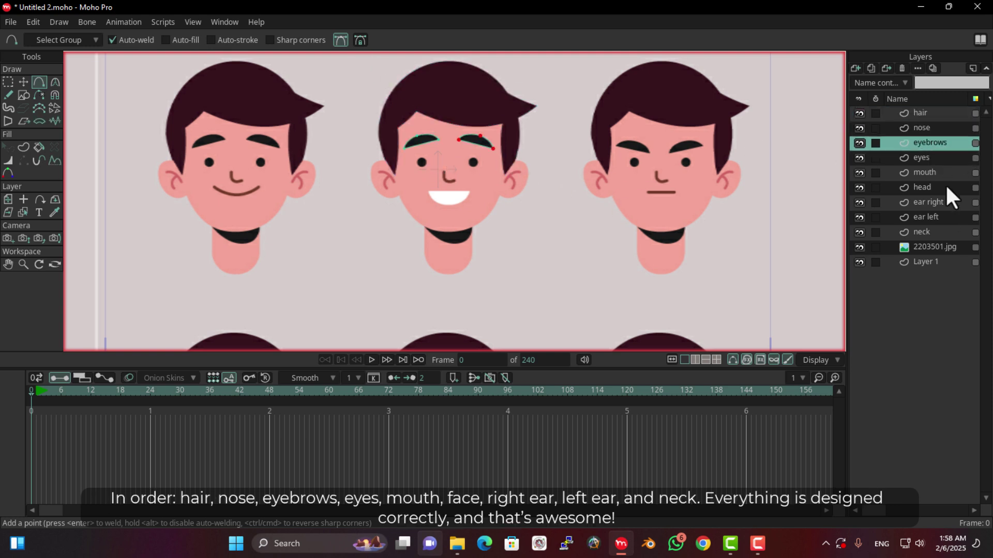
click(942, 158)
click(940, 176)
click(942, 188)
click(927, 202)
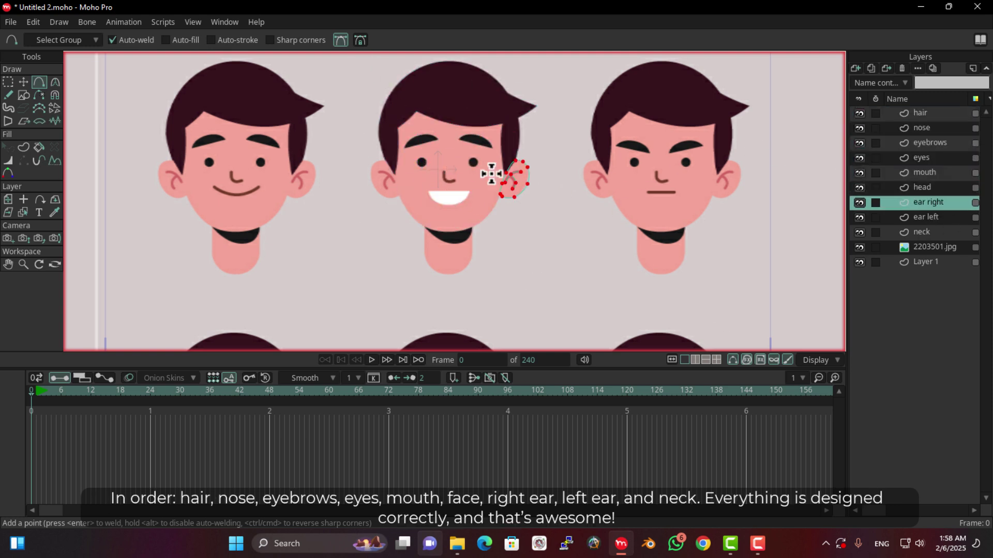
click(928, 218)
click(929, 231)
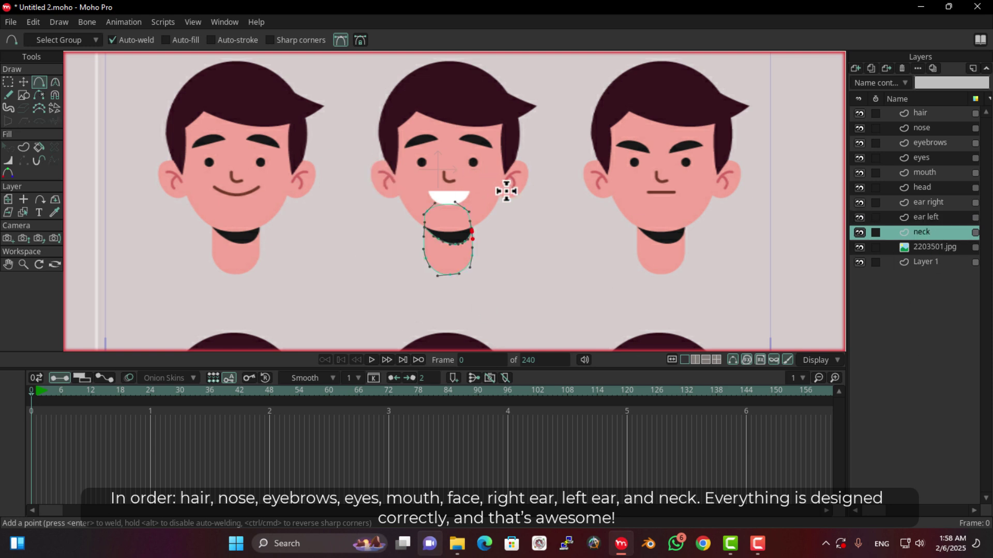
scroll(497, 197, down, 1)
scroll(498, 197, up, 2)
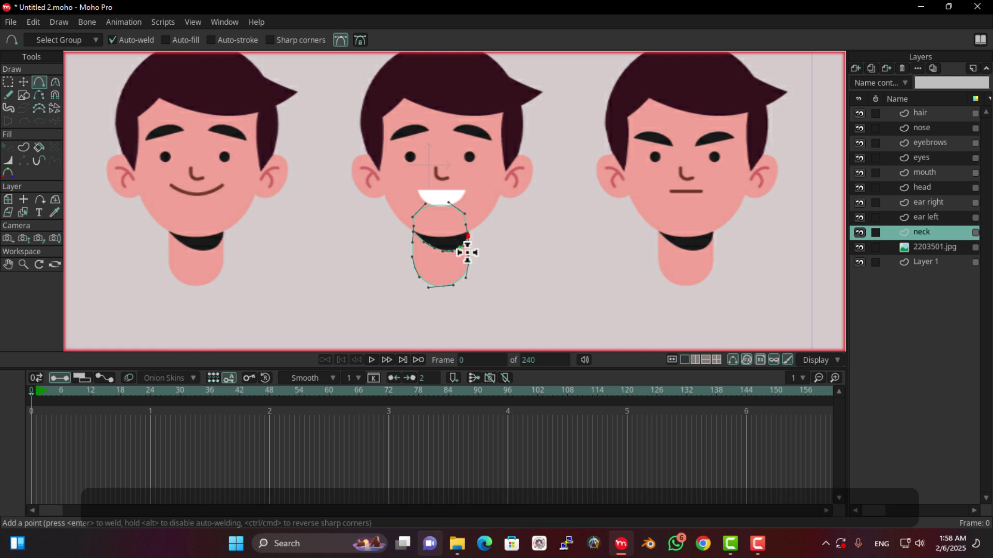
scroll(472, 255, up, 1)
scroll(473, 254, up, 1)
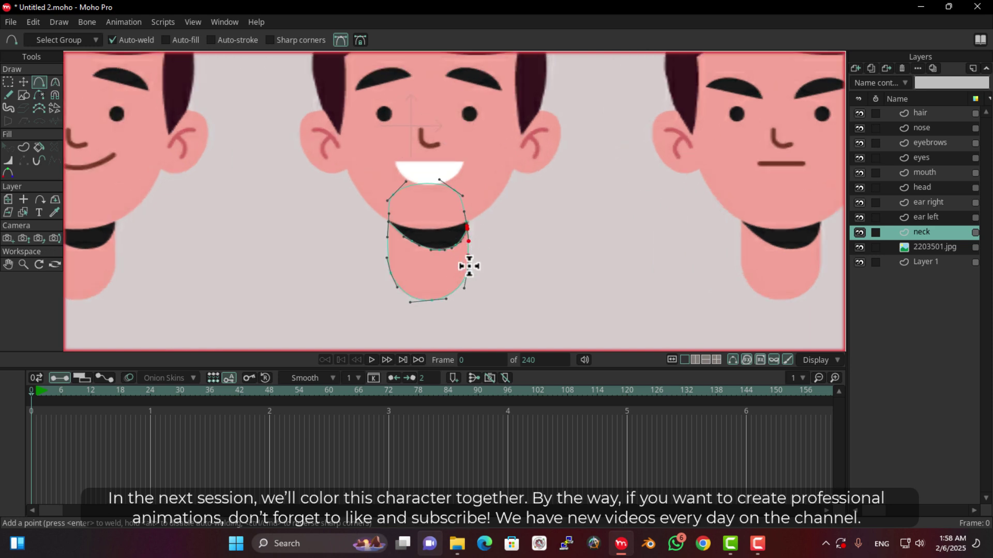
scroll(488, 282, down, 4)
scroll(488, 282, up, 1)
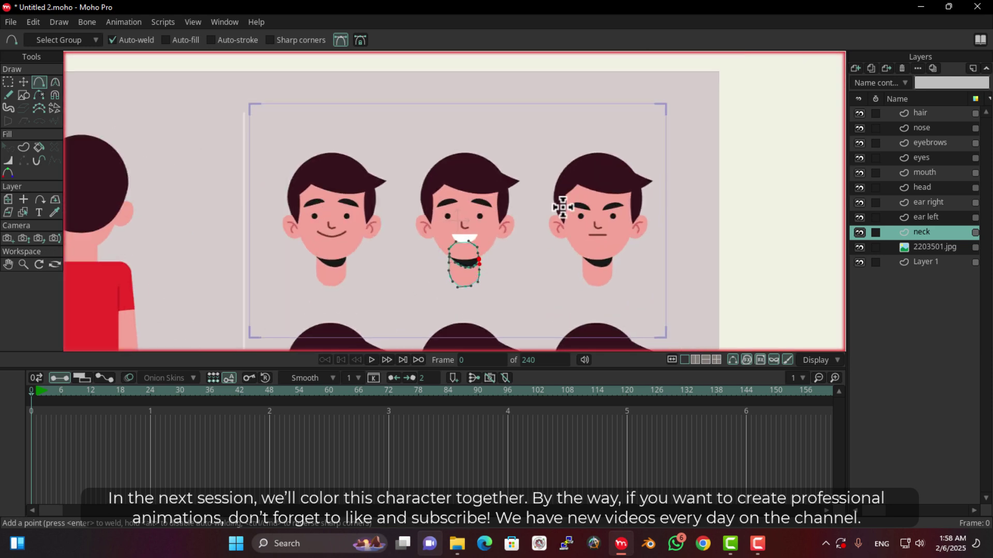
scroll(486, 242, up, 3)
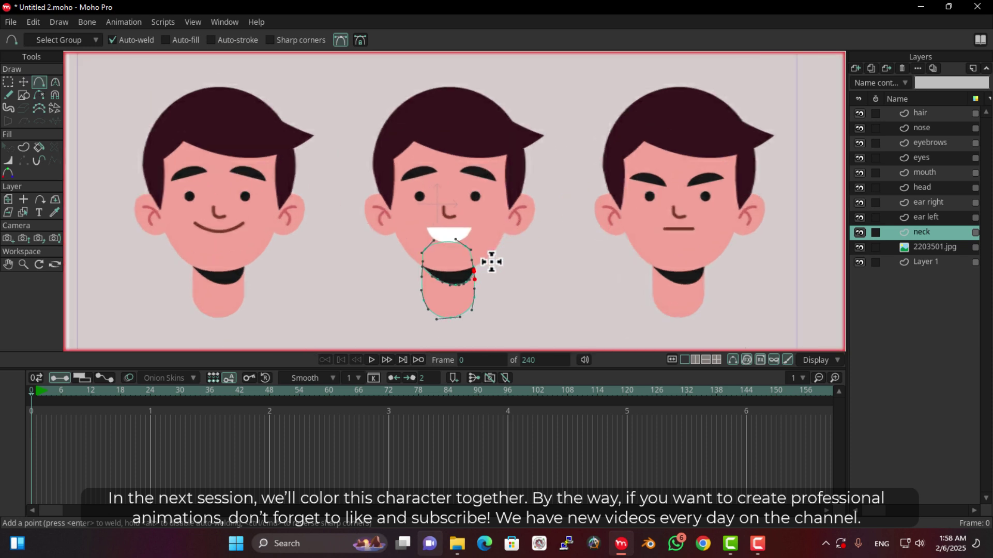